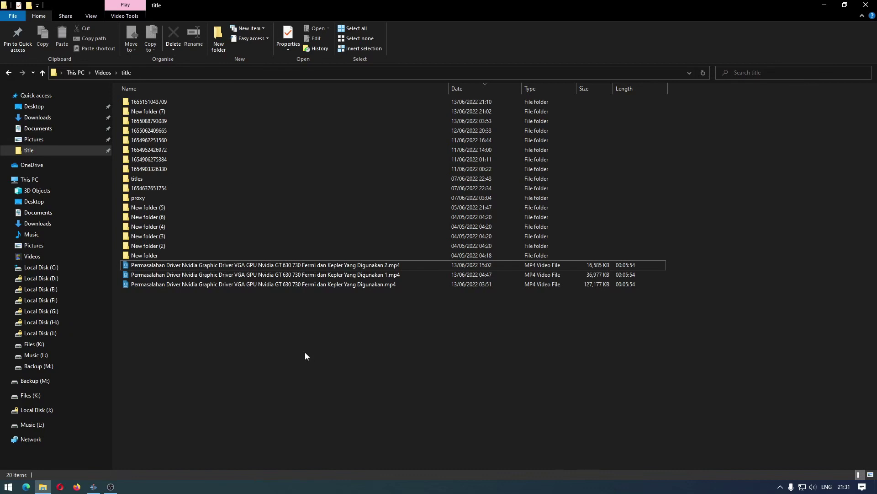
- Go through the three Permasalahan Driver MP4 files one by one to compare their file sizes
{"action": "left_click", "coordinate": [345, 285]}
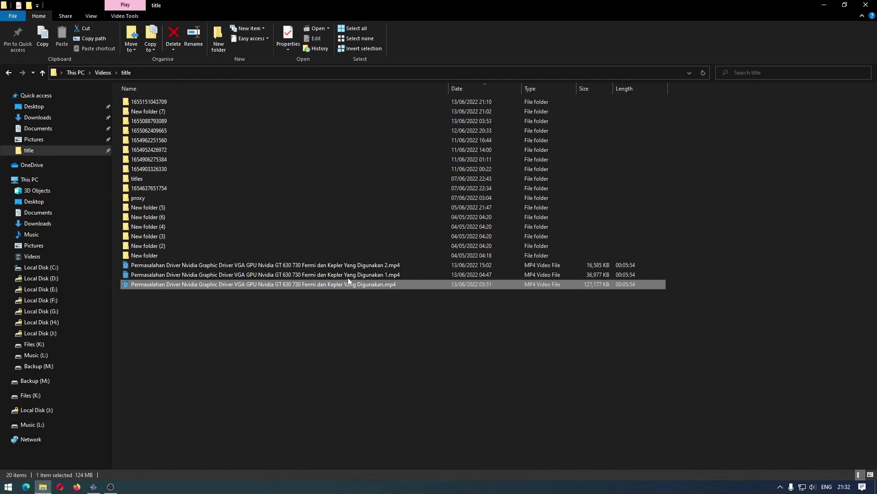
{"action": "left_click", "coordinate": [350, 276]}
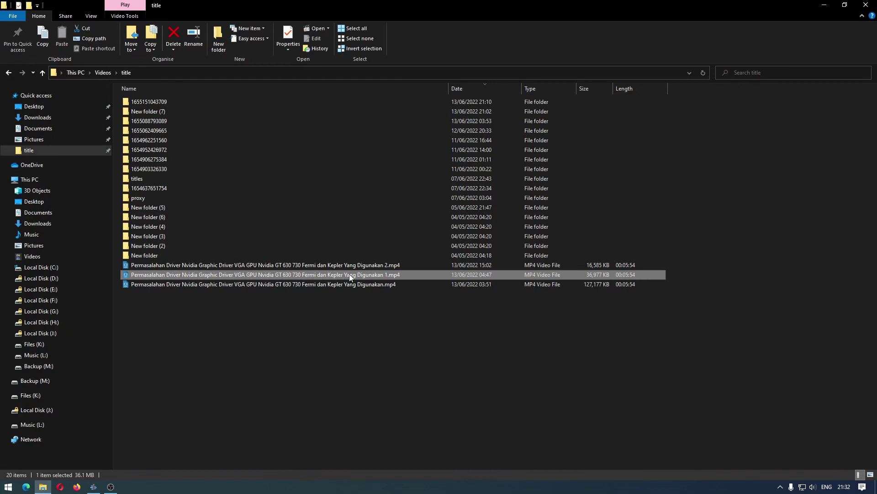
{"action": "left_click", "coordinate": [354, 269]}
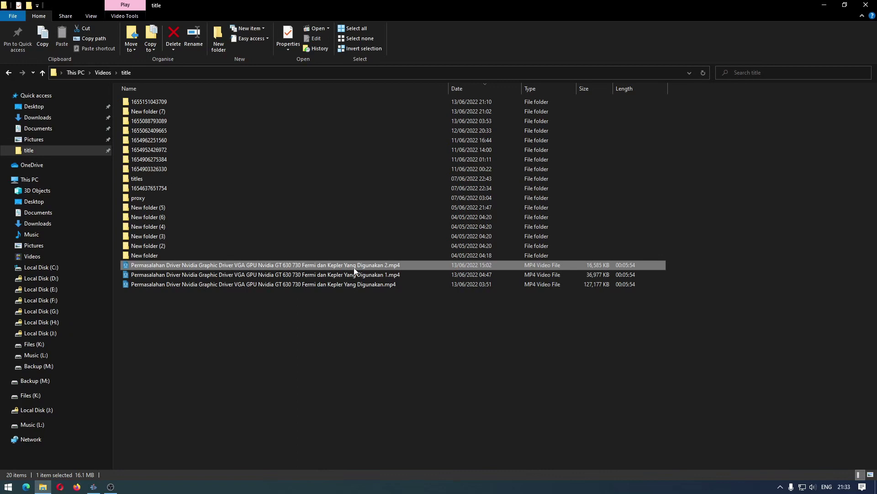
- Examine the video details, such as frame size and data rate, of the unnumbered Permasalahan Driver MP4 file
{"action": "left_click", "coordinate": [353, 285]}
{"action": "right_click", "coordinate": [353, 285]}
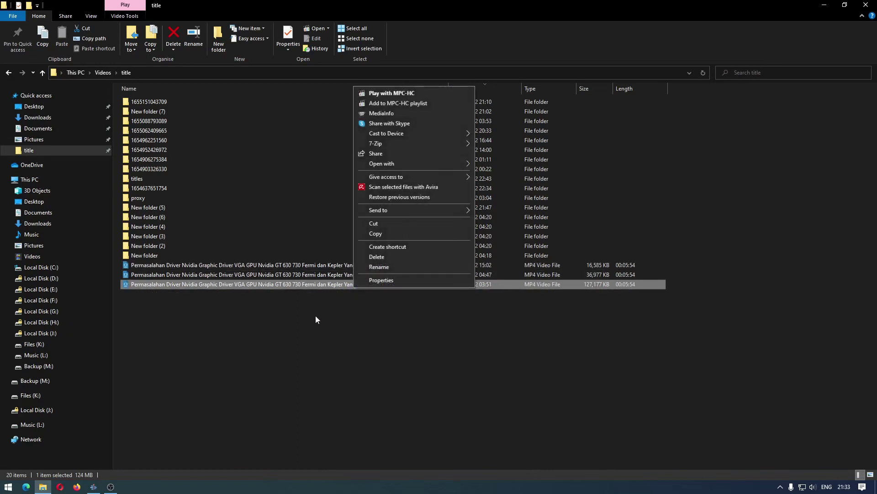
{"action": "left_click", "coordinate": [381, 280]}
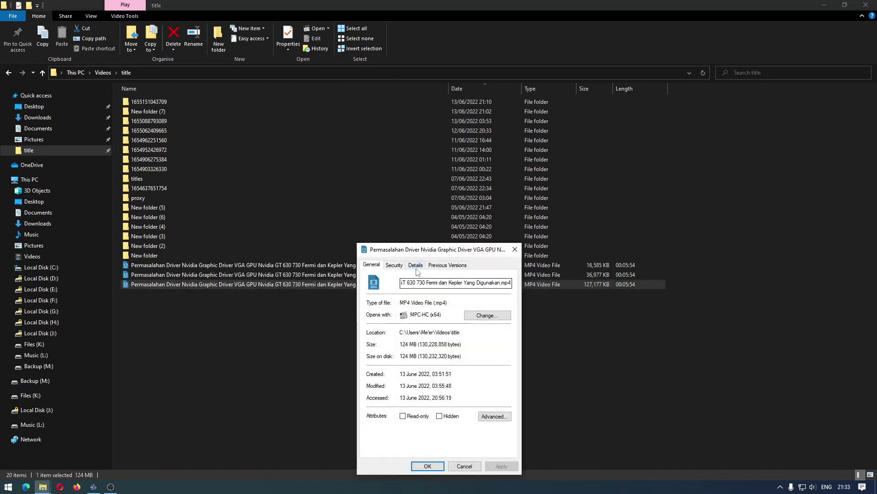
{"action": "left_click", "coordinate": [416, 269]}
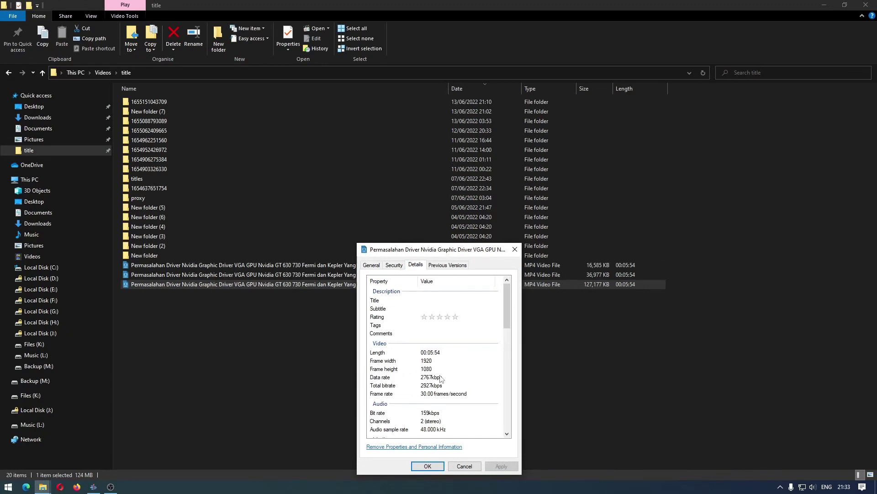
{"action": "key", "text": "Escape"}
- Examine the video details of the Permasalahan Driver MP4 file whose name ends in 1
{"action": "right_click", "coordinate": [387, 275]}
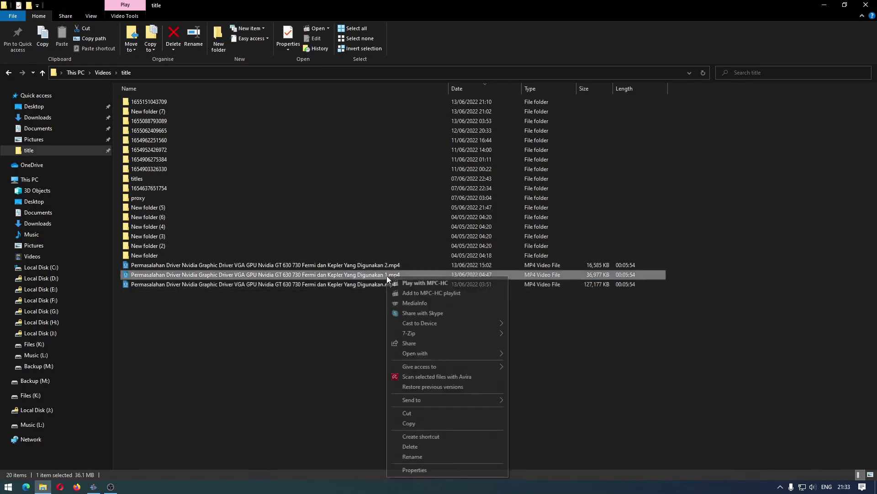
{"action": "left_click", "coordinate": [415, 470]}
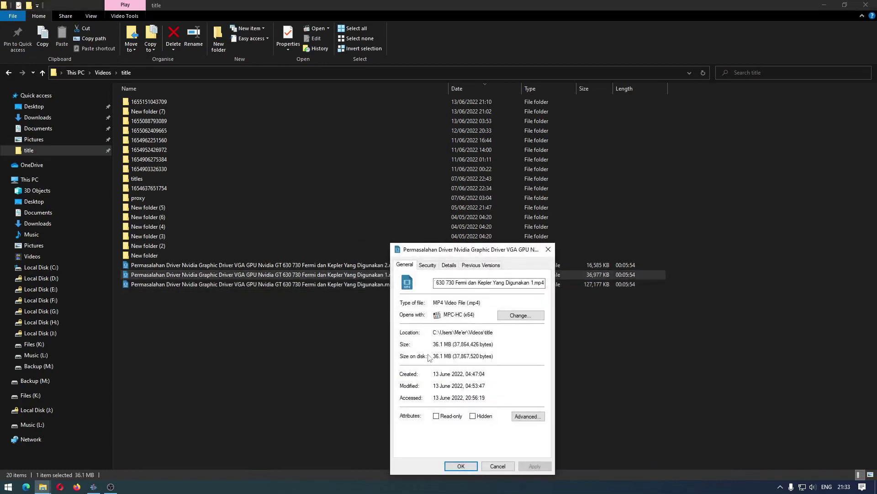
{"action": "left_click", "coordinate": [450, 266]}
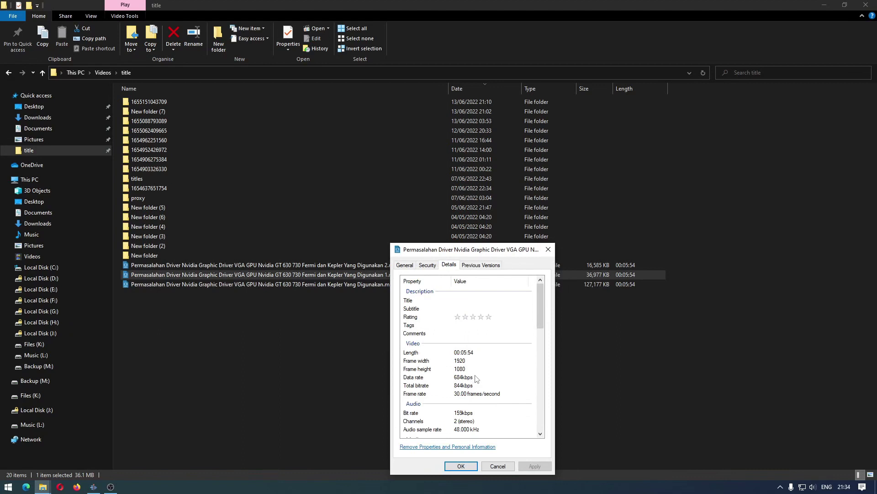
{"action": "left_click", "coordinate": [490, 463]}
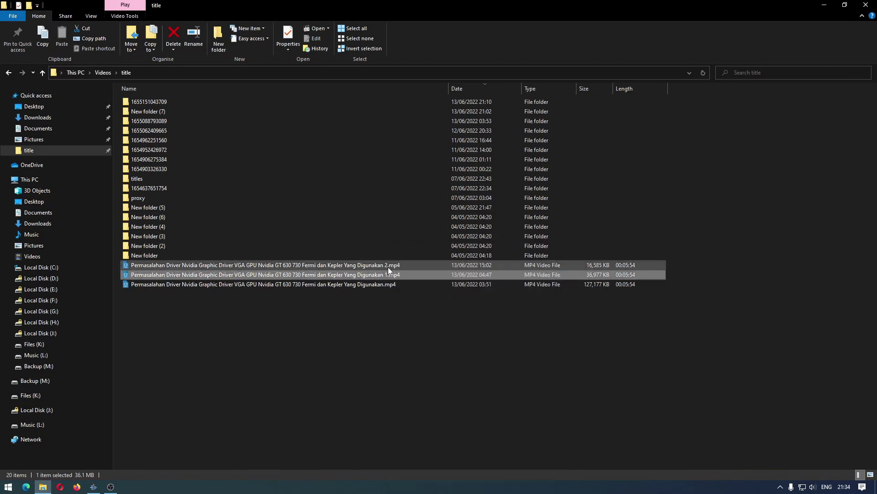
- Examine the video details of the Permasalahan Driver MP4 file whose name ends in 2
{"action": "right_click", "coordinate": [388, 267]}
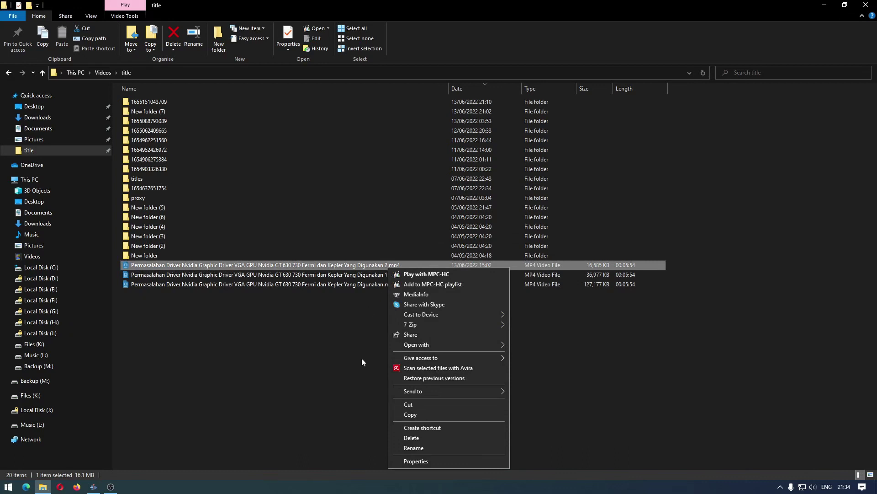
{"action": "left_click", "coordinate": [431, 460]}
{"action": "left_click", "coordinate": [449, 265]}
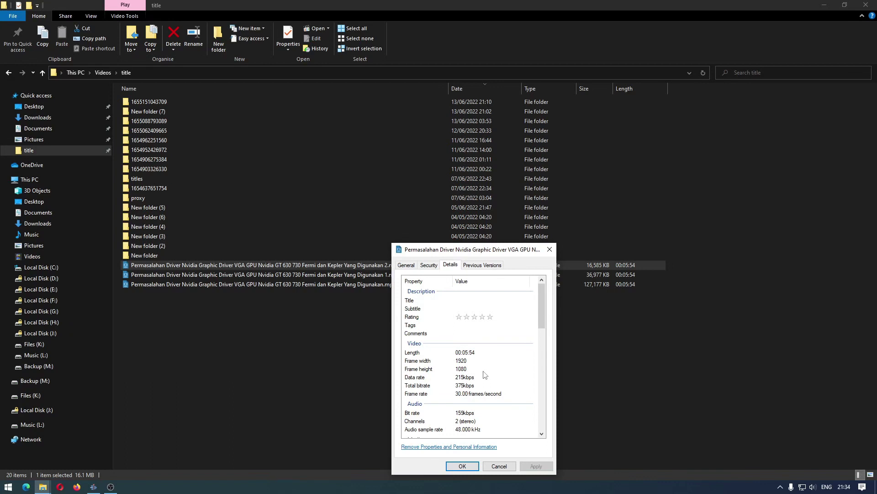
{"action": "left_click", "coordinate": [499, 465]}
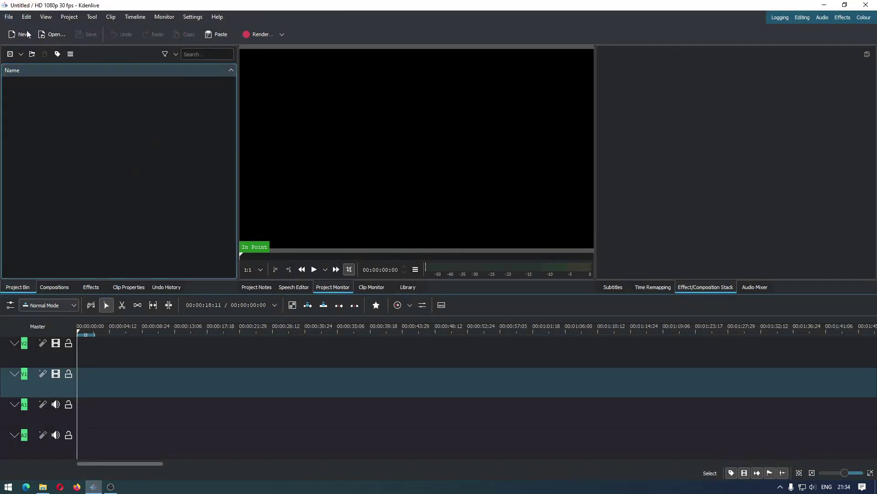
- Open the recent project Permasalahan Driver Nvidia Graphic Driver VGA_GPU Nvidia GT 630 730 Fermi dan Kepler Yang Digunakan.kdenlive
{"action": "left_click", "coordinate": [10, 17]}
{"action": "mouse_move", "coordinate": [20, 53]}
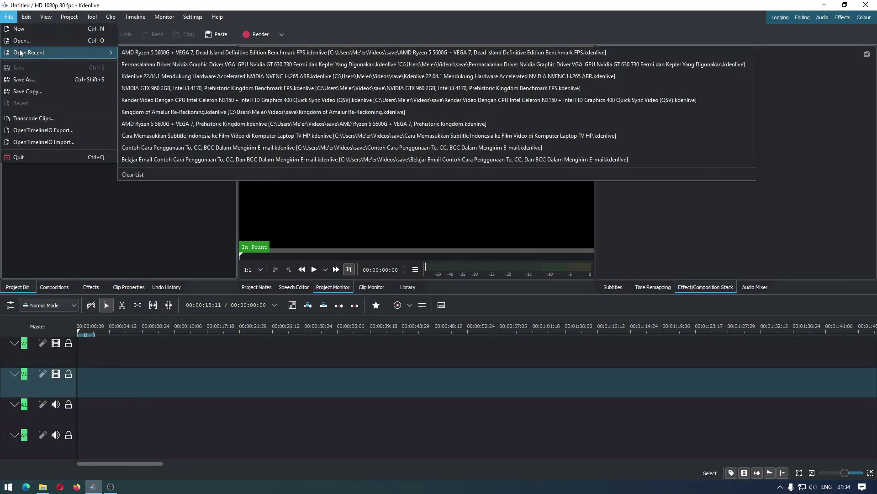
{"action": "left_click", "coordinate": [196, 64]}
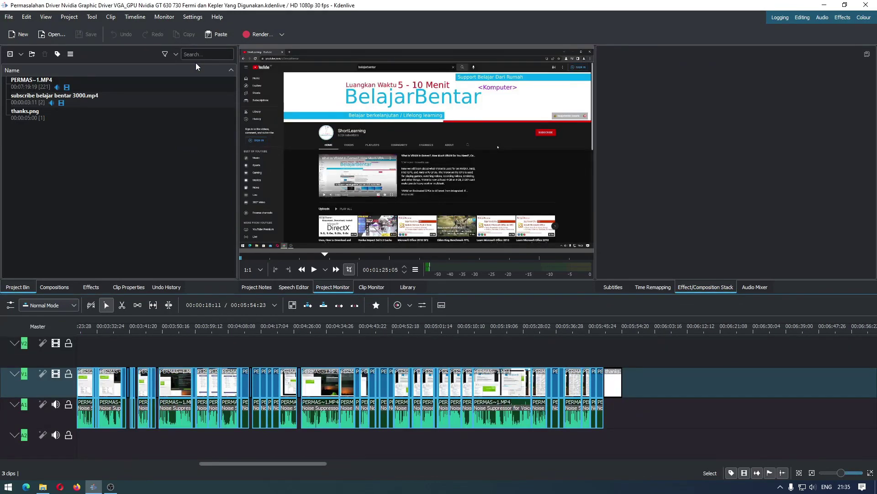
- Preview the project's timeline by playing it briefly from near its end, at about 00:05:48
{"action": "scroll", "coordinate": [245, 351], "scroll_direction": "up", "scroll_amount": 5}
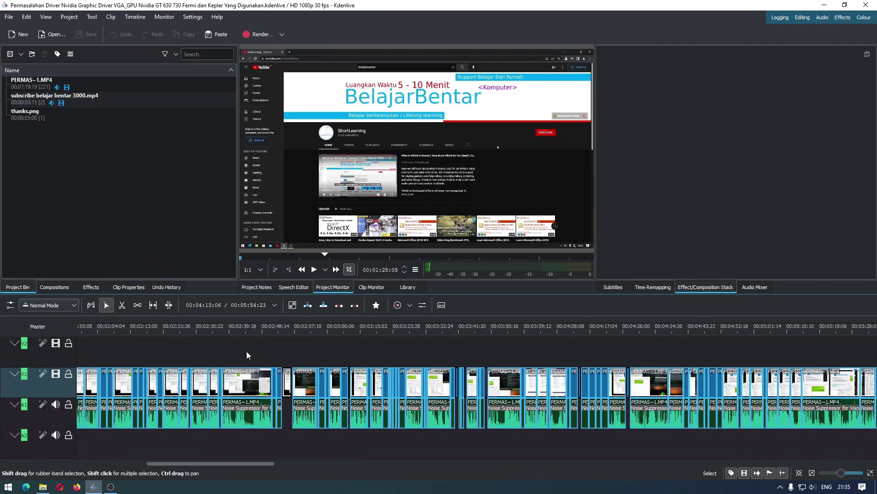
{"action": "scroll", "coordinate": [245, 351], "scroll_direction": "down", "scroll_amount": 3}
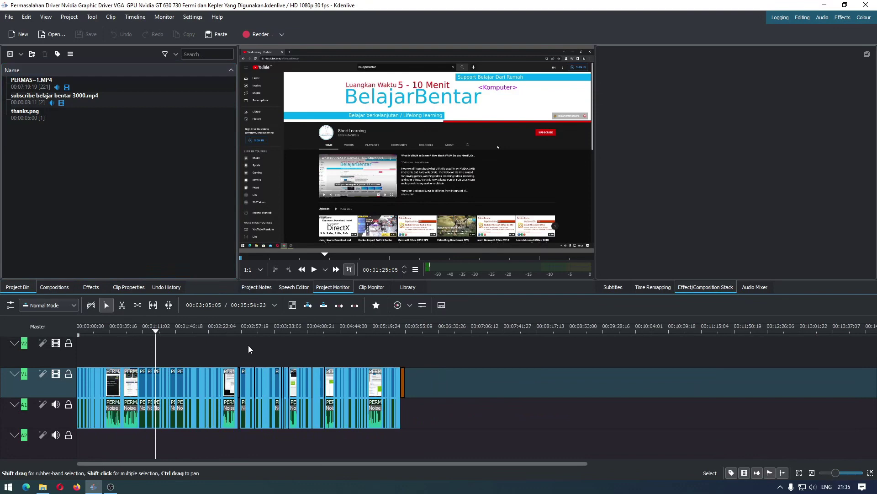
{"action": "left_click_drag", "start_coordinate": [374, 343], "coordinate": [397, 340]}
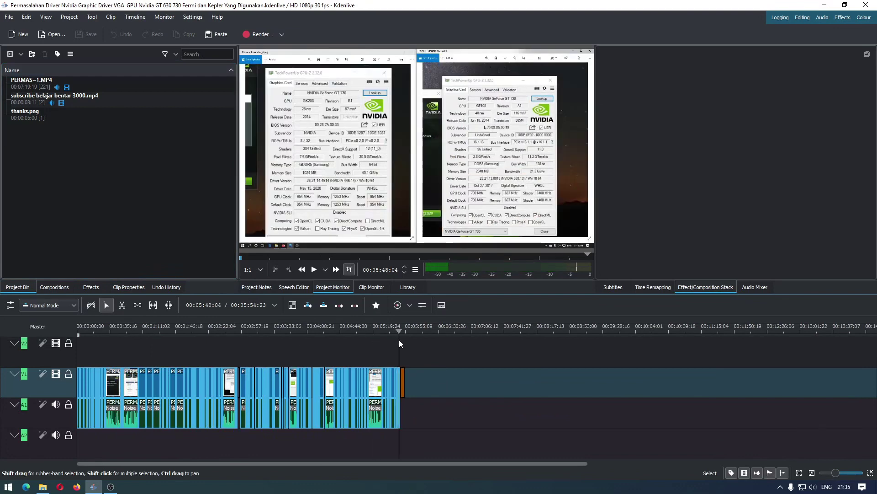
{"action": "key", "text": "space"}
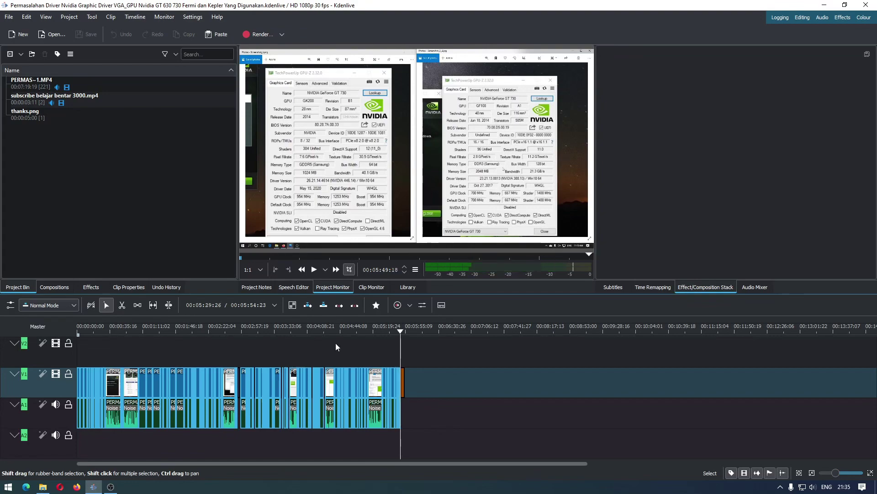
- Switch to File Explorer and delete the three Permasalahan Driver MP4 files from the title folder
{"action": "key", "text": "alt+Tab"}
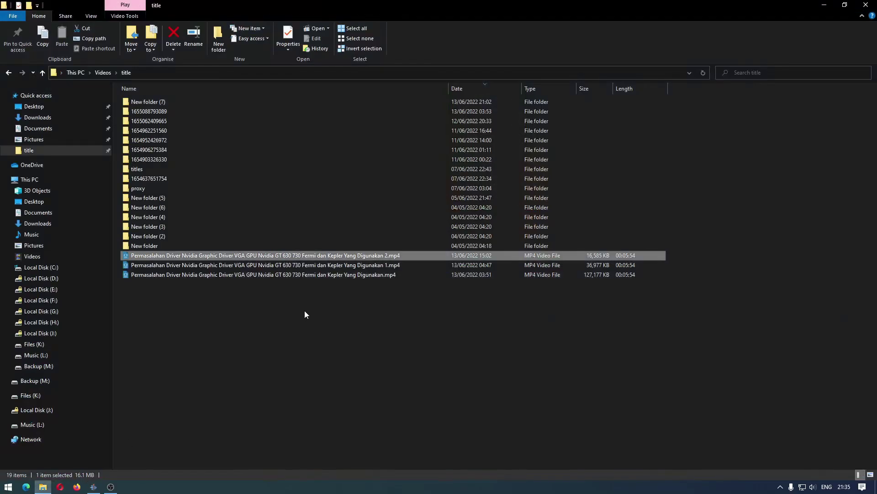
{"action": "left_click_drag", "start_coordinate": [304, 311], "coordinate": [402, 253]}
{"action": "key", "text": "Delete"}
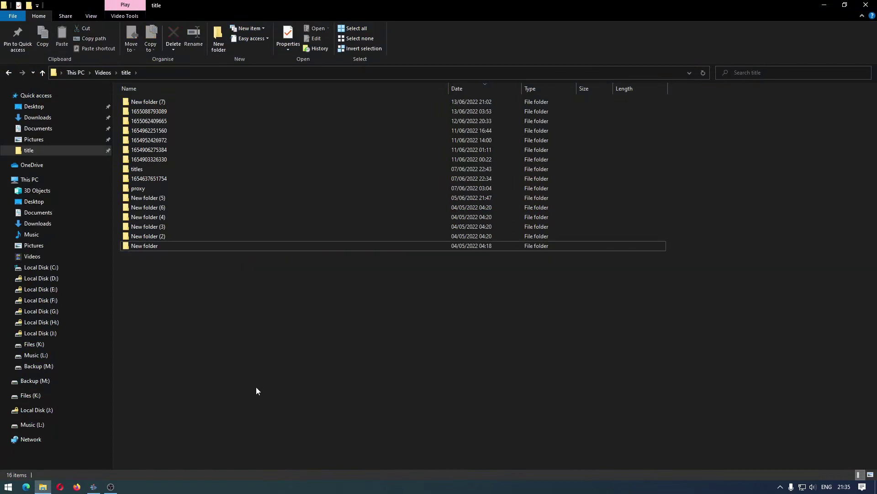
- Switch to Kdenlive and choose the hardware-accelerated NVENC H265 ABR preset for rendering the project
{"action": "left_click", "coordinate": [93, 486]}
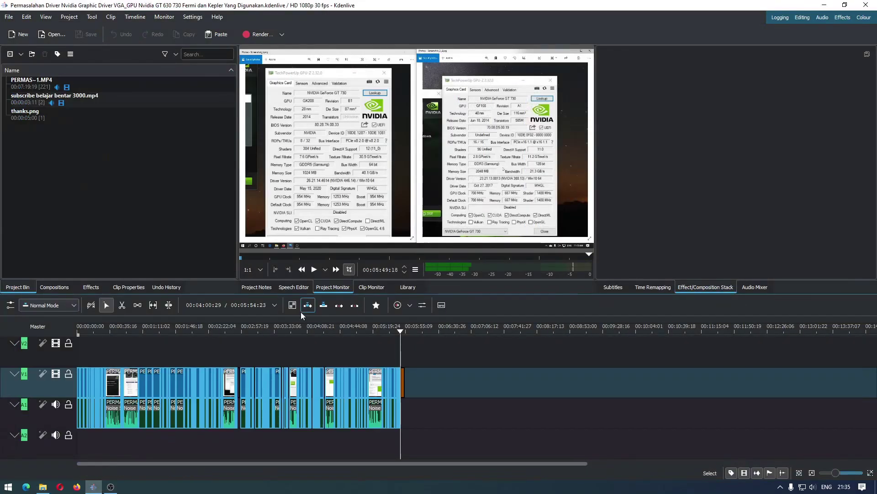
{"action": "left_click", "coordinate": [259, 35]}
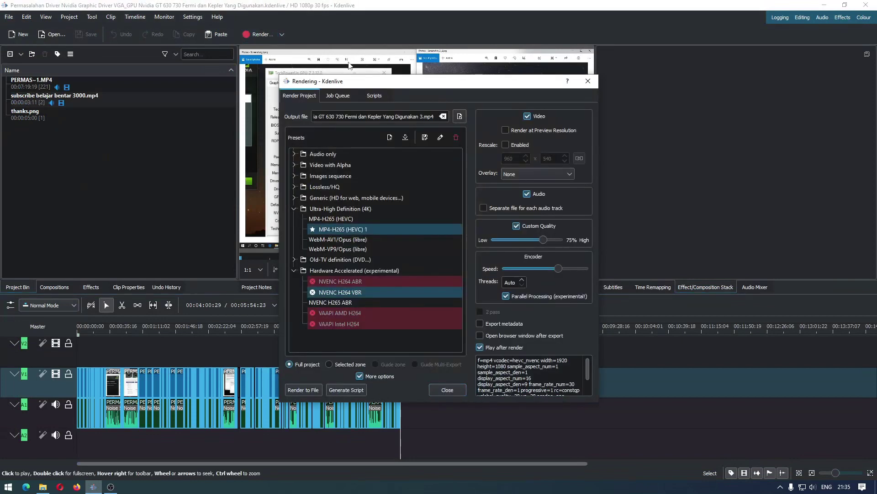
{"action": "left_click", "coordinate": [356, 231]}
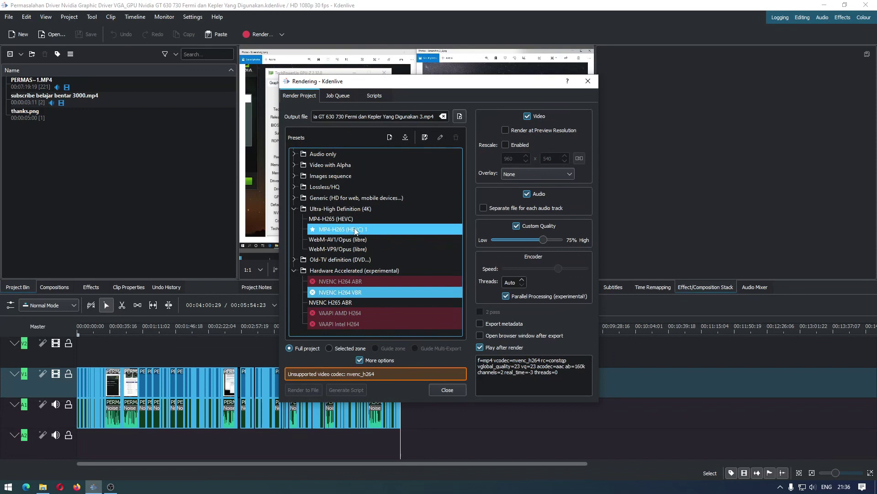
{"action": "left_click", "coordinate": [351, 302]}
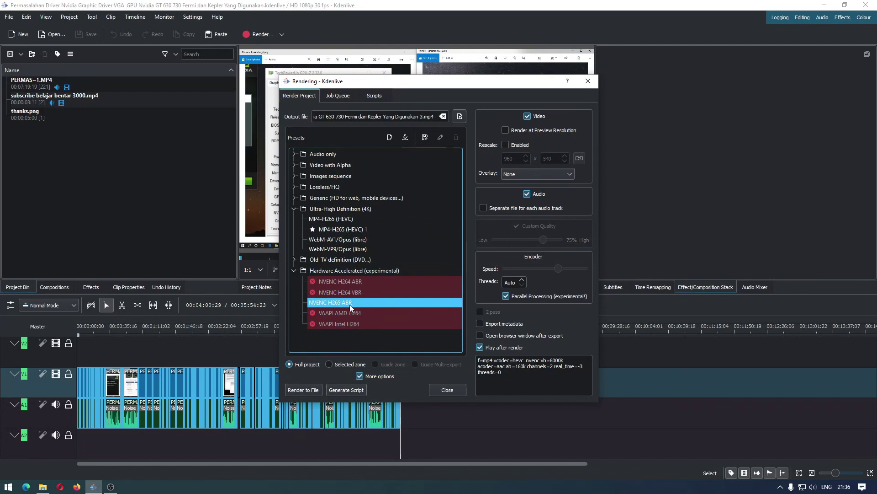
- Remove the trailing 3 from the output file name and render the full project to file
{"action": "left_click", "coordinate": [420, 116]}
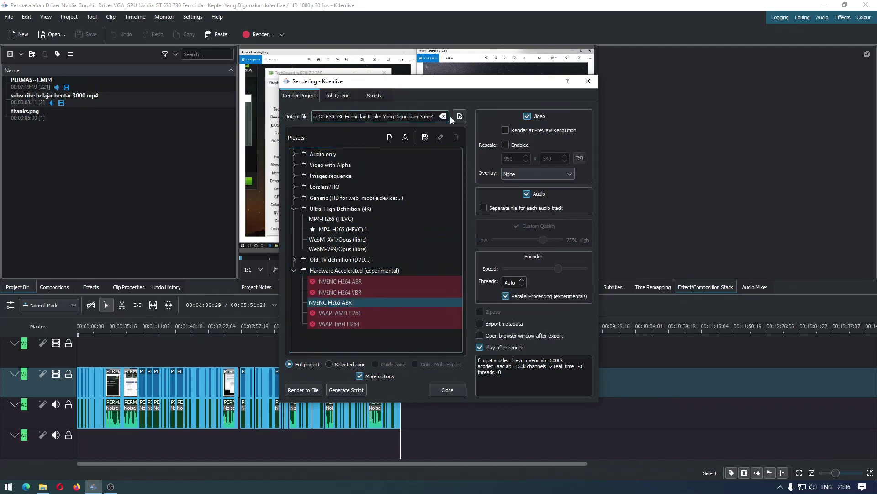
{"action": "key", "text": "Delete"}
{"action": "key", "text": "BackSpace"}
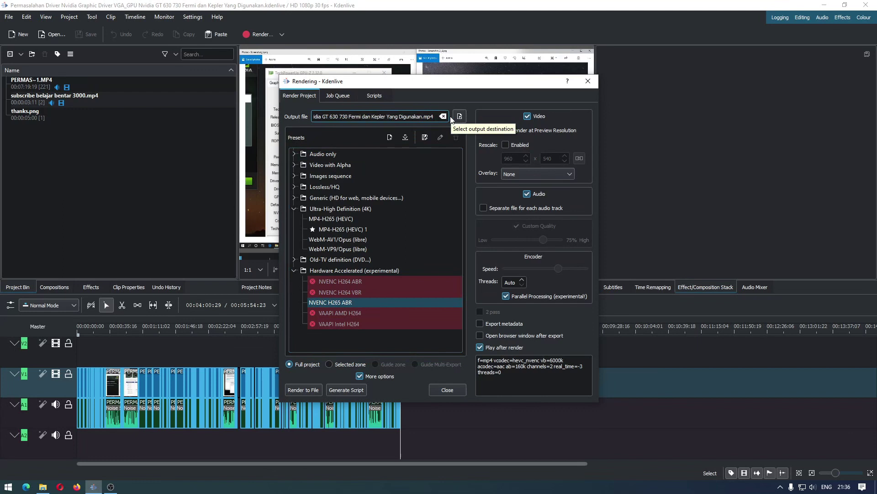
{"action": "left_click", "coordinate": [296, 390]}
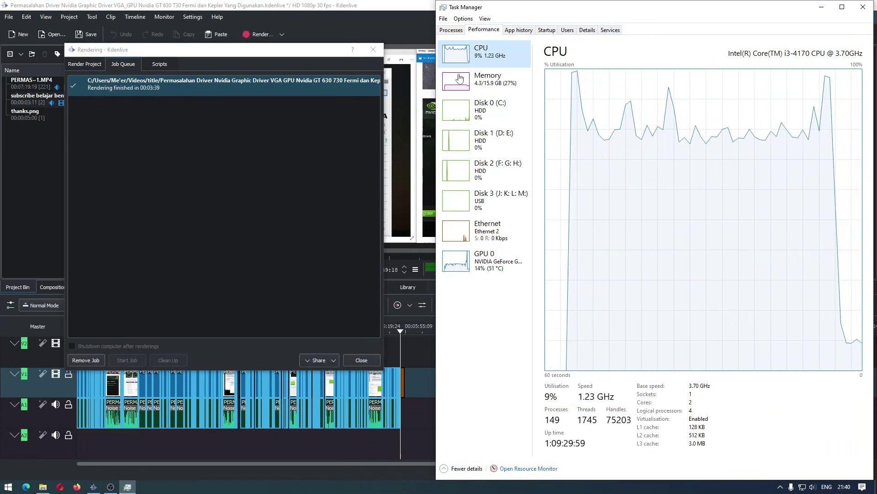
- Switch to File Explorer and examine the video details of the newly rendered Permasalahan Driver MP4 file
{"action": "left_click", "coordinate": [34, 491]}
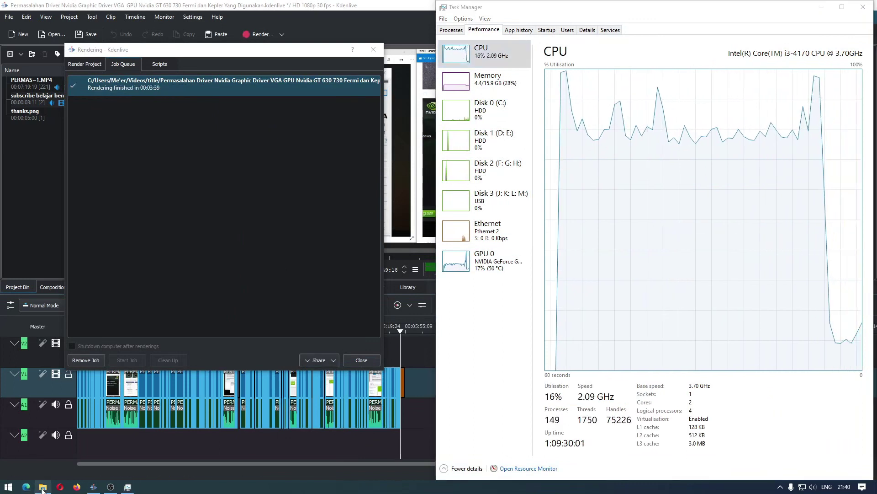
{"action": "left_click", "coordinate": [43, 486]}
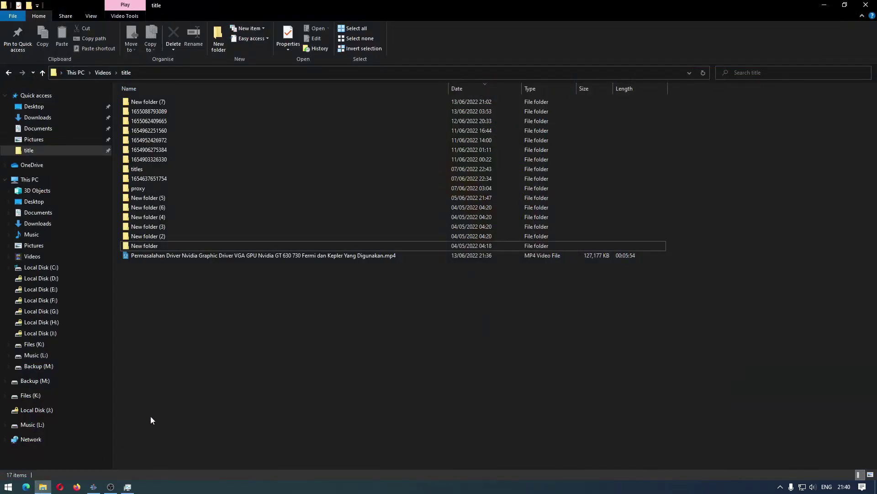
{"action": "left_click", "coordinate": [245, 256]}
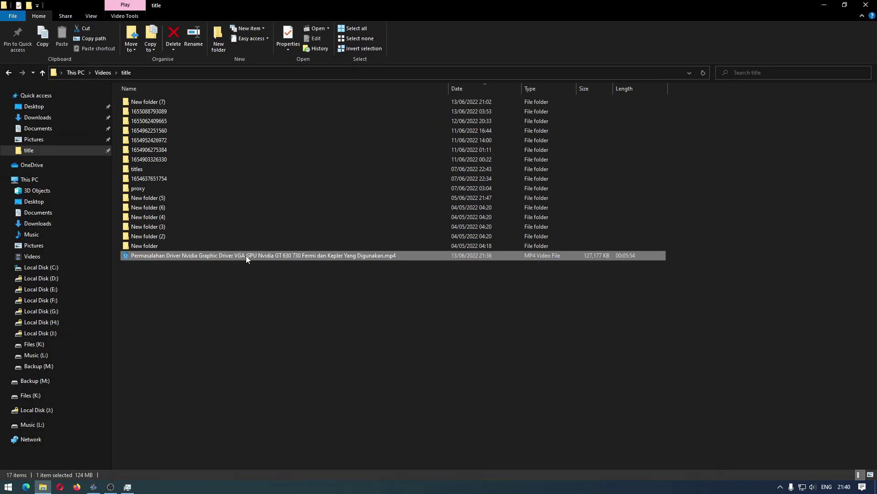
{"action": "right_click", "coordinate": [246, 257]}
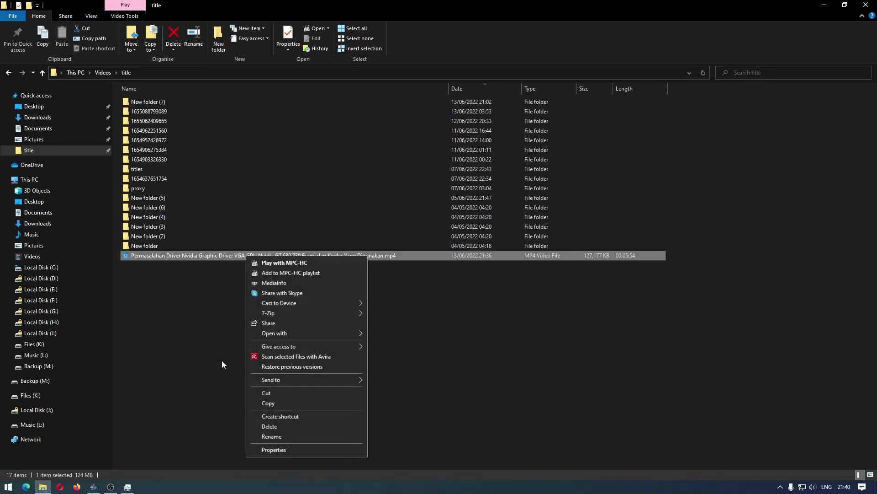
{"action": "left_click", "coordinate": [292, 450]}
{"action": "left_click", "coordinate": [308, 265]}
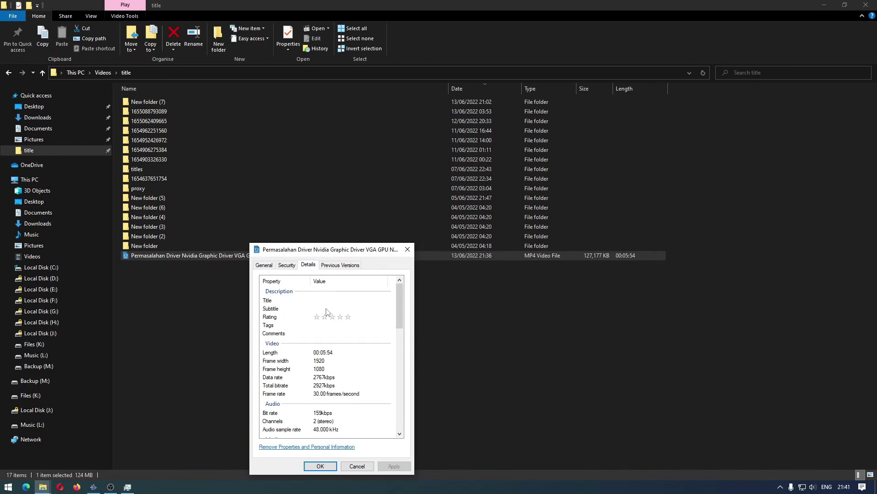
{"action": "left_click", "coordinate": [332, 467]}
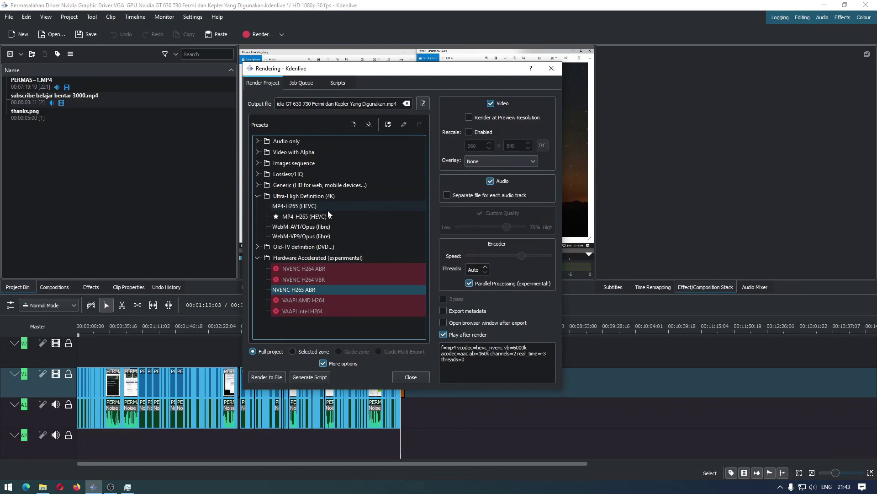
- Delete the custom MP4-H265 (HEVC) 1 preset from the Ultra-High Definition (4K) group
{"action": "left_click", "coordinate": [327, 210]}
{"action": "left_click", "coordinate": [326, 215]}
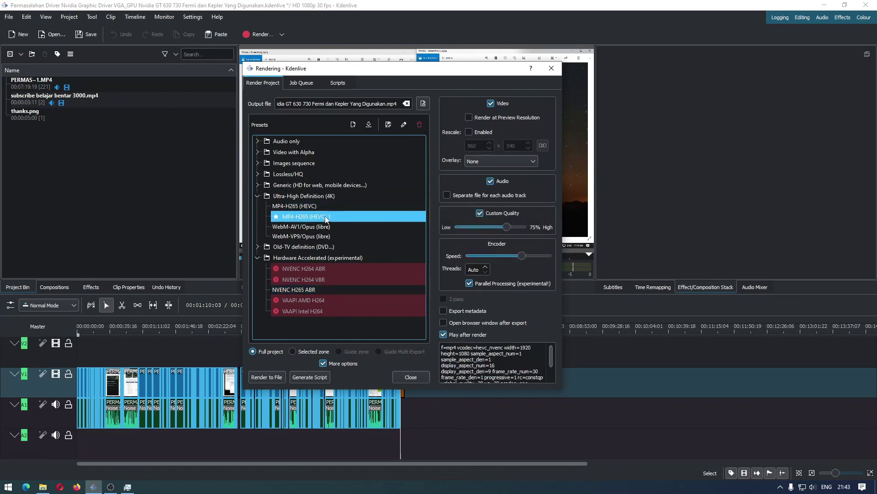
{"action": "left_click", "coordinate": [420, 124]}
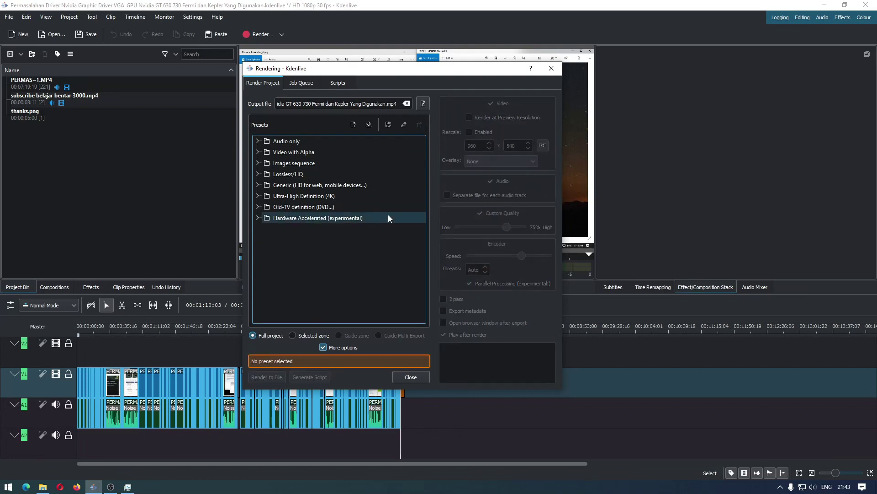
- Start a new render preset based on MP4-H265 (HEVC) and name it "MP4-H265 (HEVC) custom"
{"action": "left_click", "coordinate": [259, 196]}
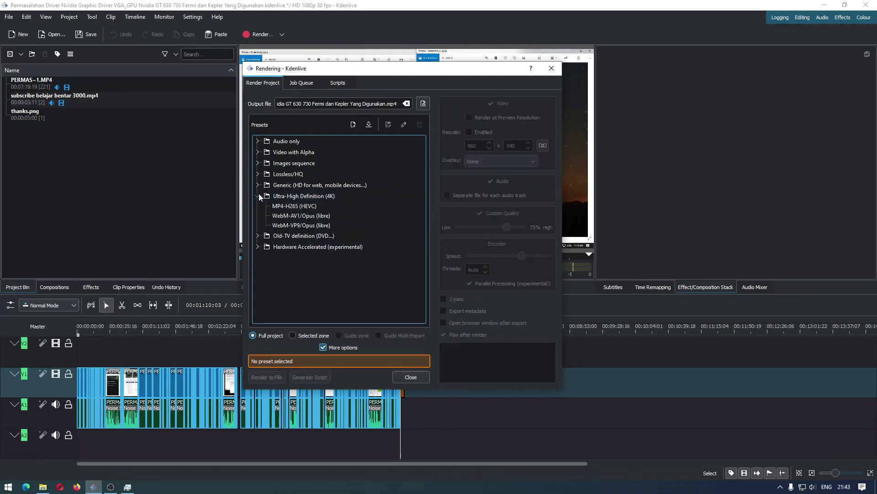
{"action": "left_click", "coordinate": [294, 206]}
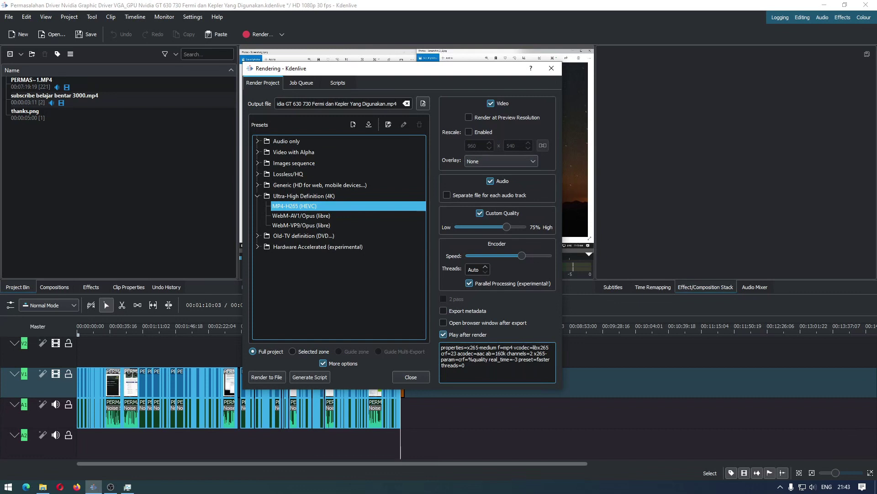
{"action": "left_click", "coordinate": [388, 125]}
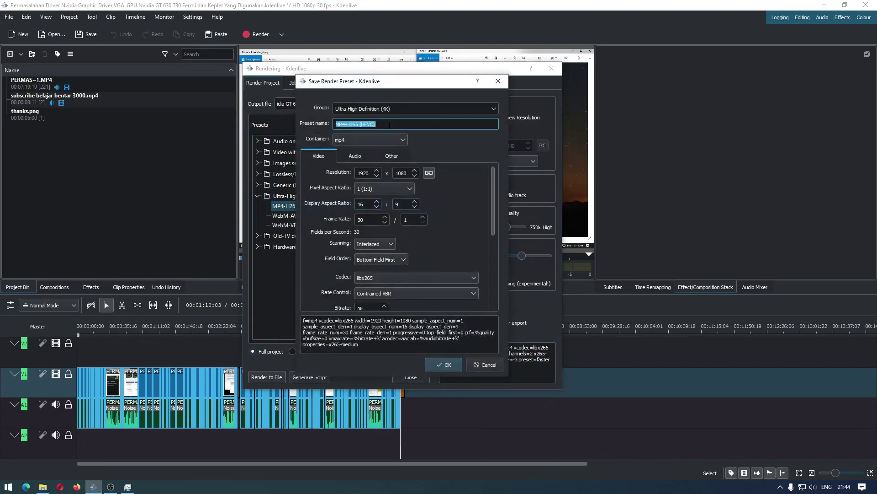
{"action": "left_click", "coordinate": [389, 125]}
{"action": "type", "text": "custom"}
- Set the new preset's video codec to hevc_nvenc and save the preset
{"action": "left_click", "coordinate": [427, 277]}
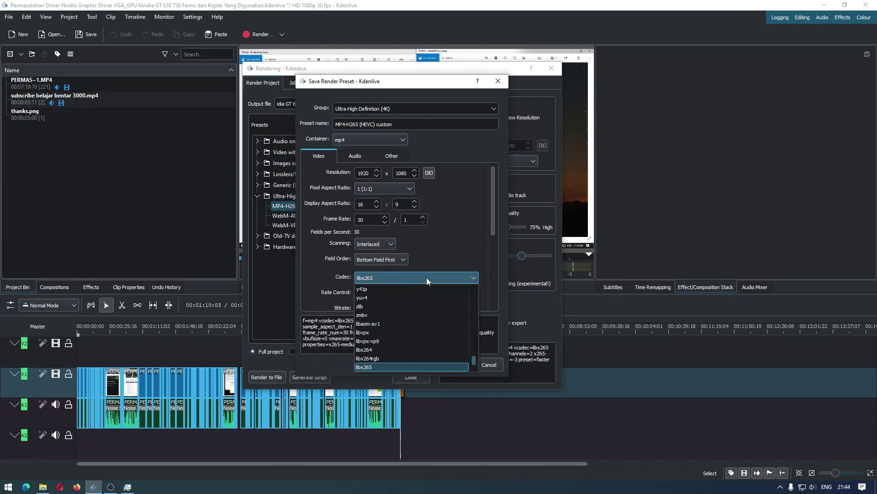
{"action": "scroll", "coordinate": [429, 321], "scroll_direction": "down", "scroll_amount": 2}
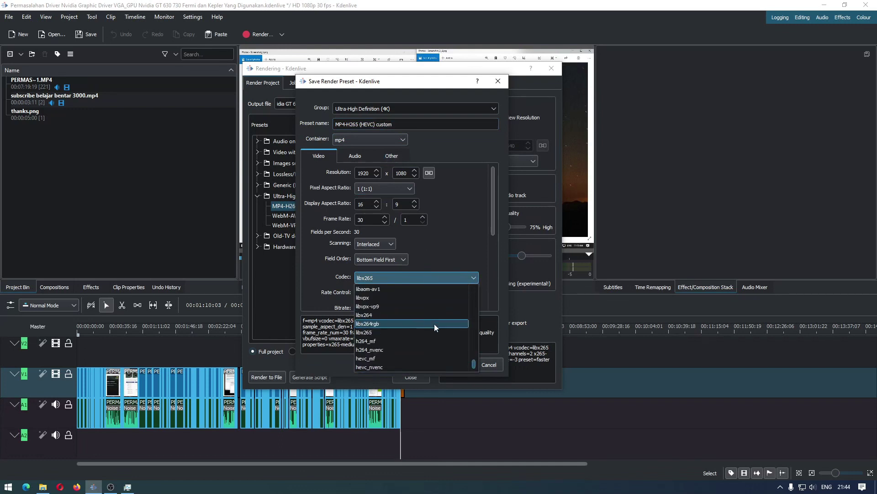
{"action": "left_click", "coordinate": [431, 369]}
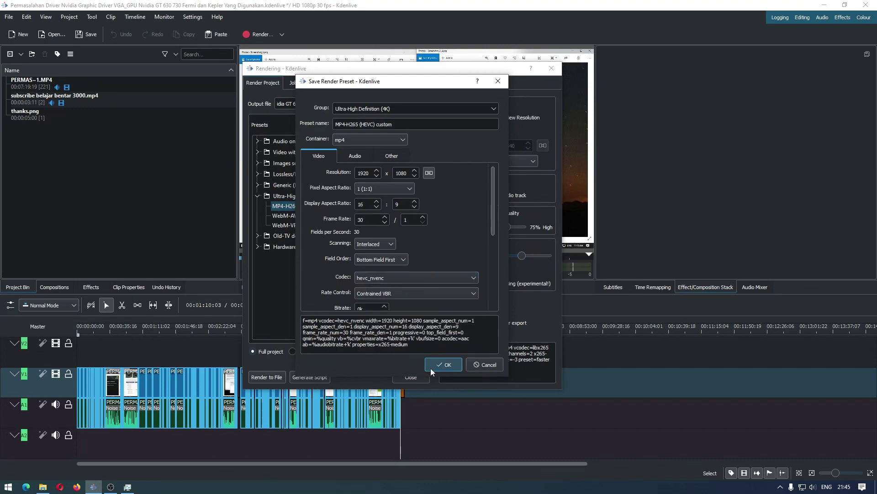
{"action": "left_click", "coordinate": [431, 365]}
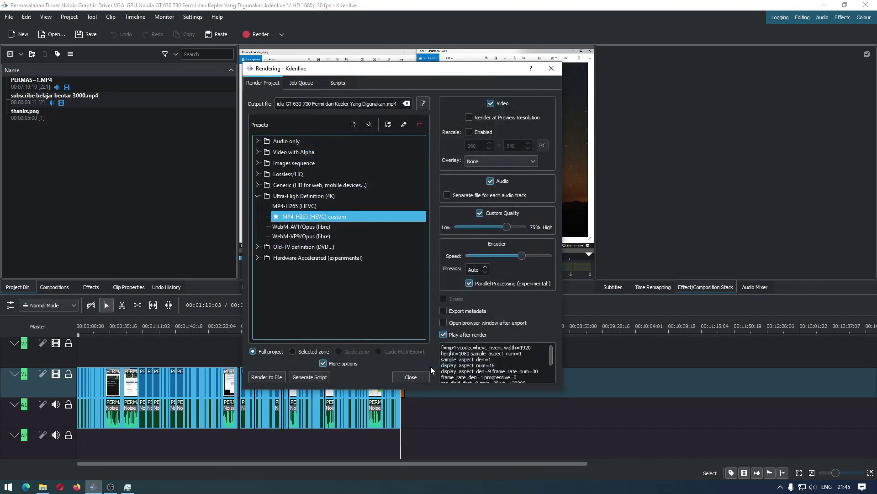
- Check the parameters of the hardware-accelerated VAAPI AMD H264 preset and return to the MP4-H265 (HEVC) custom preset
{"action": "left_click", "coordinate": [257, 257]}
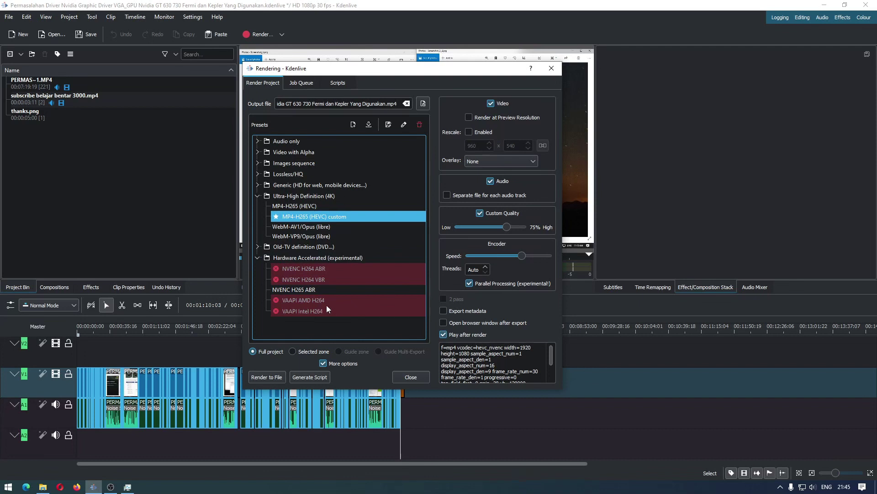
{"action": "left_click", "coordinate": [321, 301]}
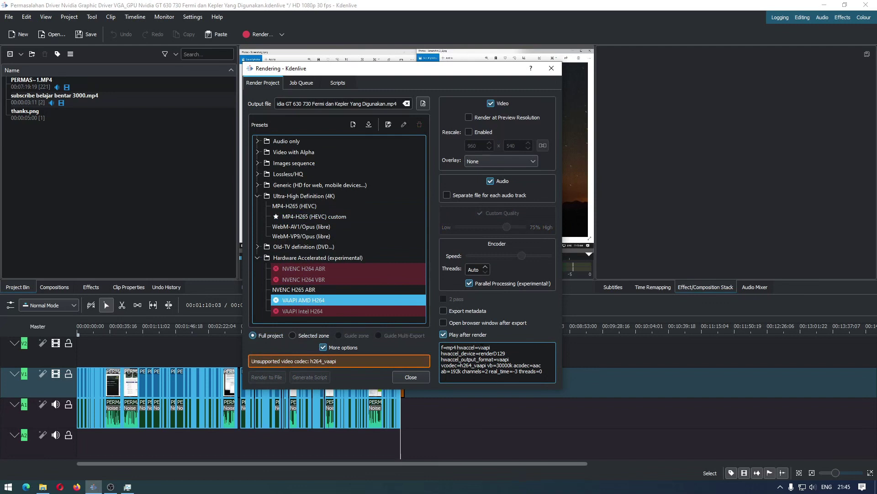
{"action": "left_click", "coordinate": [354, 217]}
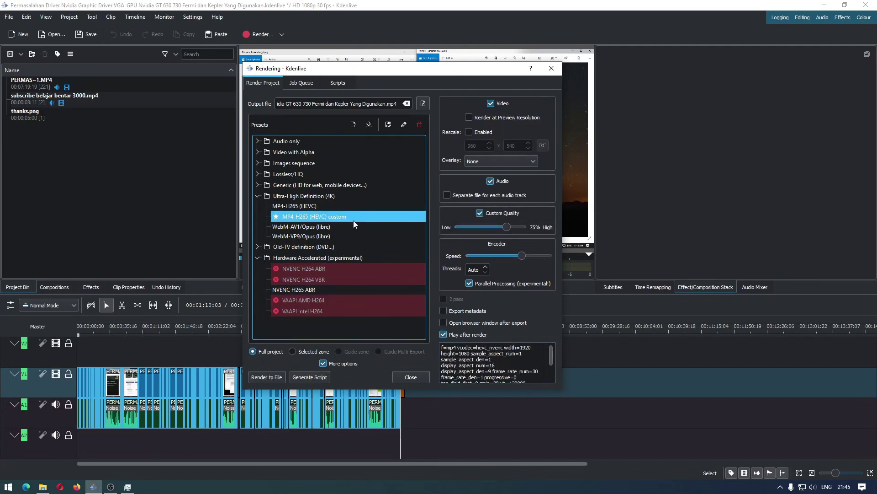
- Decline overwriting the existing file, append a 1 to the output file name and try to render the full project
{"action": "left_click", "coordinate": [266, 377]}
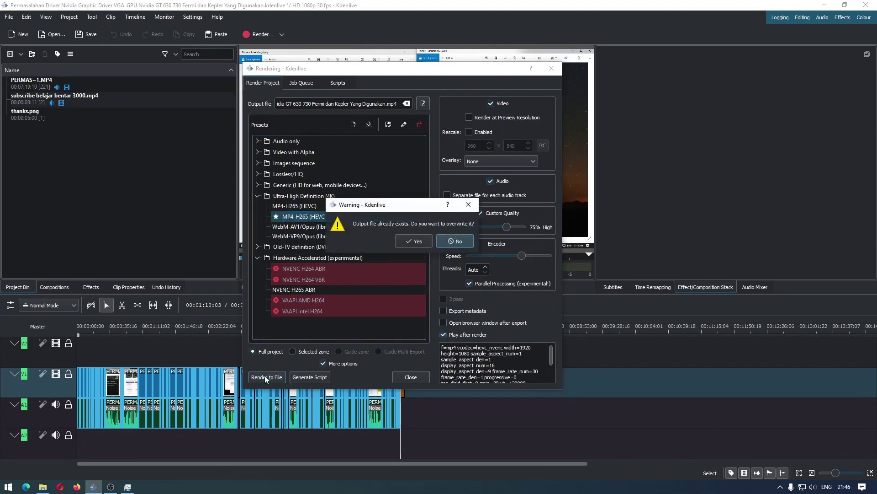
{"action": "left_click", "coordinate": [440, 240]}
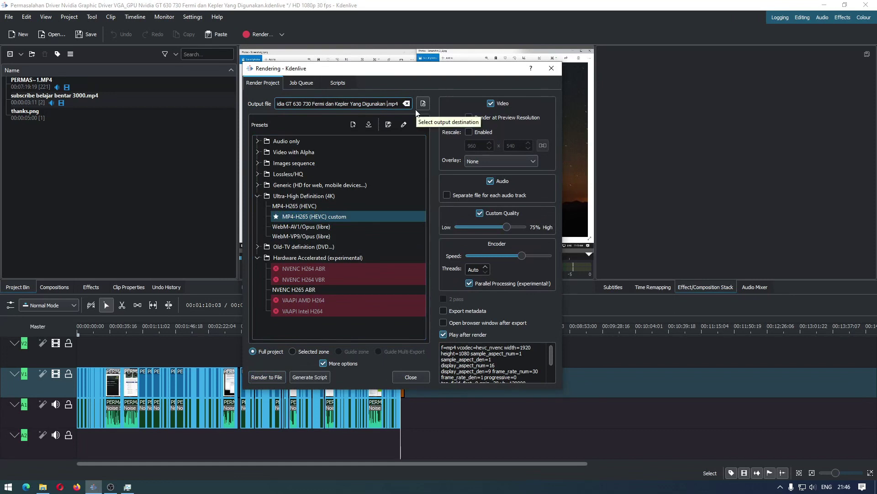
{"action": "type", "text": "1"}
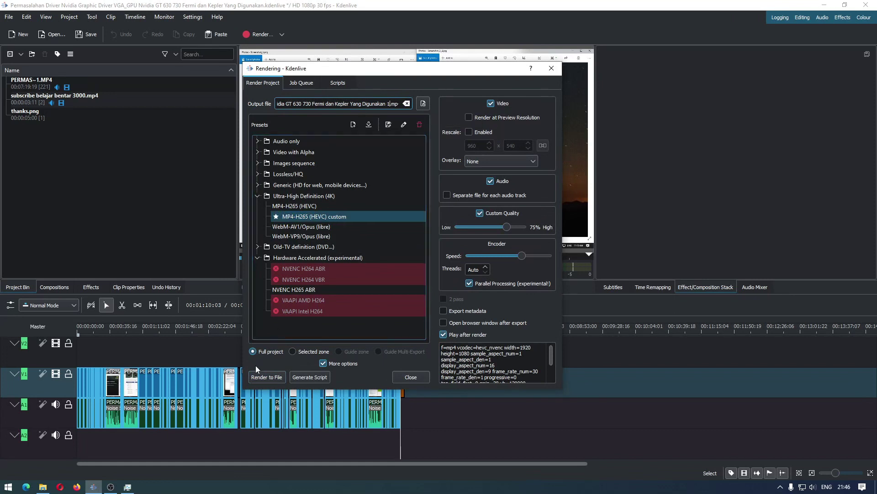
{"action": "left_click", "coordinate": [267, 378]}
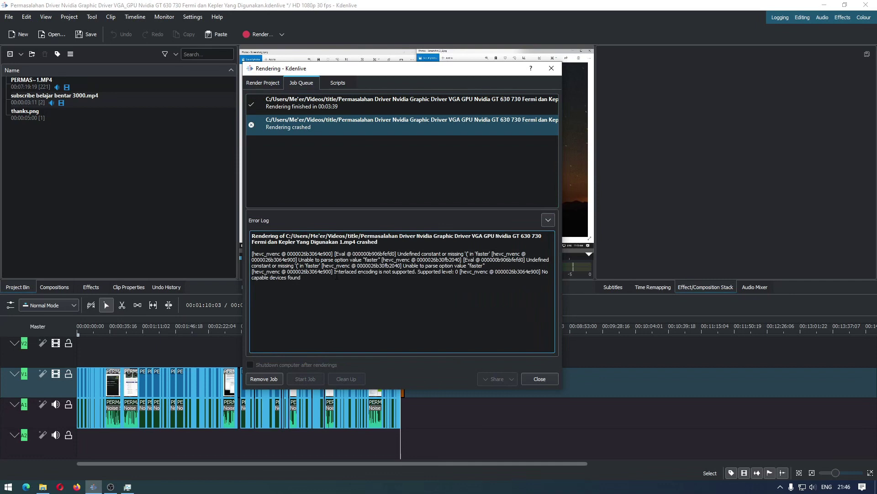
- Edit the MP4-H265 (HEVC) custom preset to use Progressive scanning and save it
{"action": "left_click", "coordinate": [263, 83]}
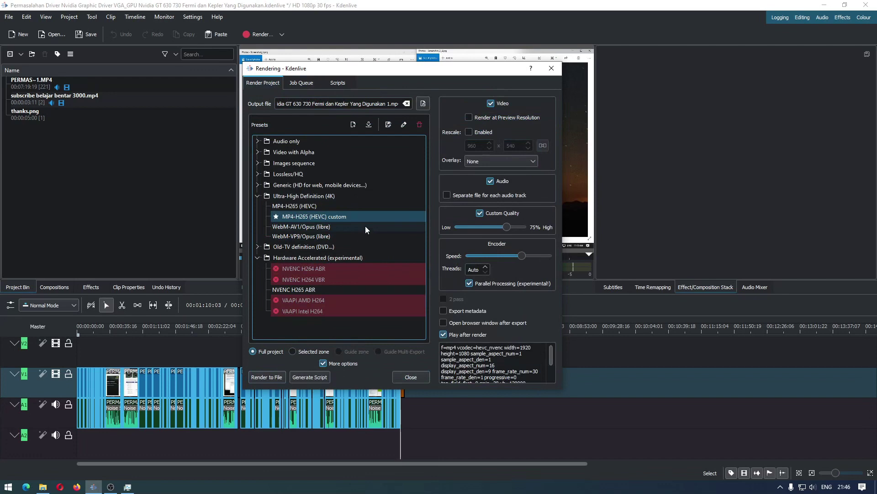
{"action": "left_click", "coordinate": [404, 130]}
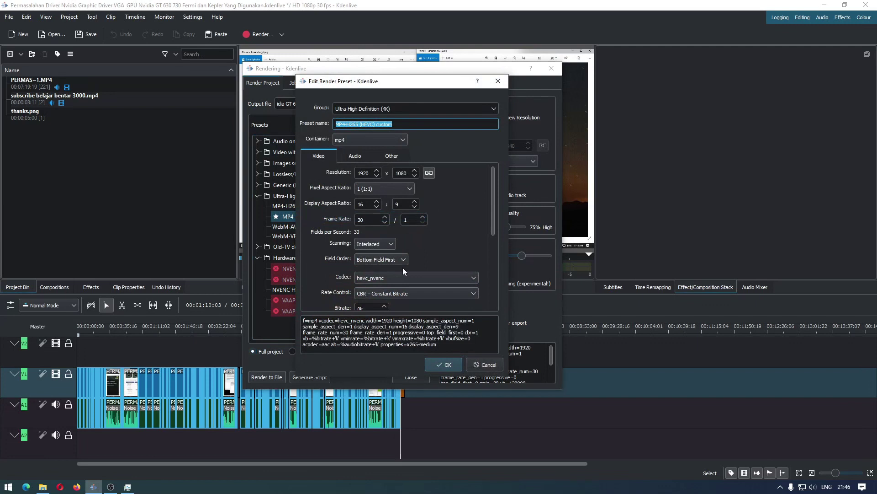
{"action": "left_click", "coordinate": [381, 245]}
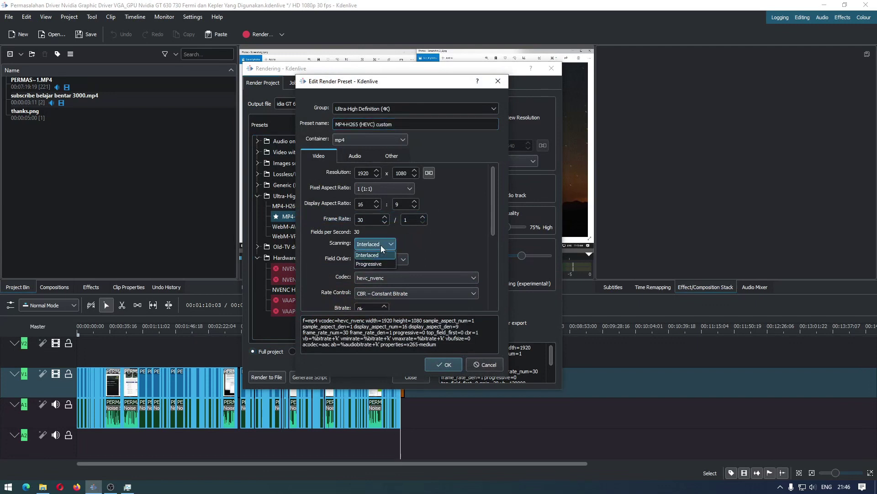
{"action": "left_click", "coordinate": [369, 264]}
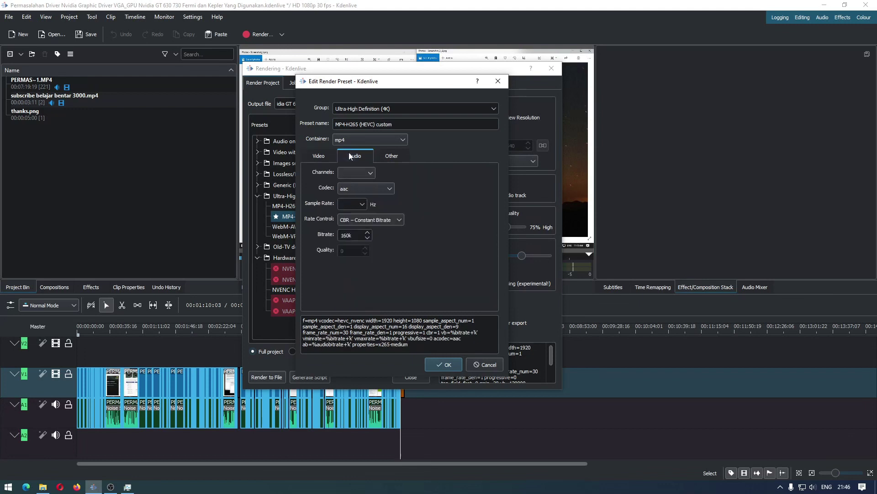
{"action": "left_click", "coordinate": [389, 156]}
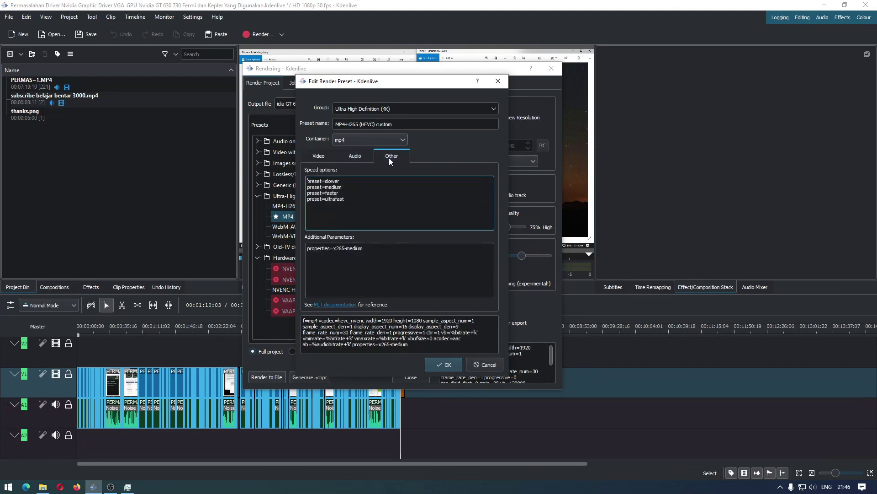
{"action": "left_click", "coordinate": [312, 159]}
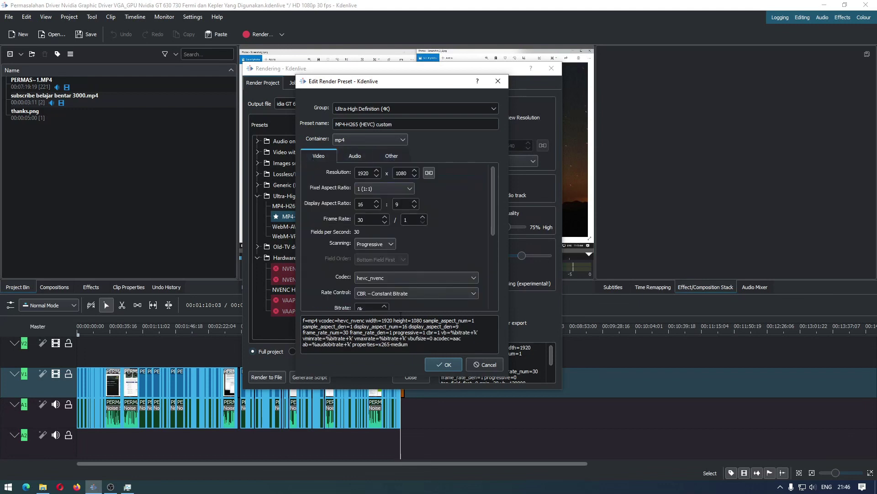
{"action": "left_click", "coordinate": [441, 364]}
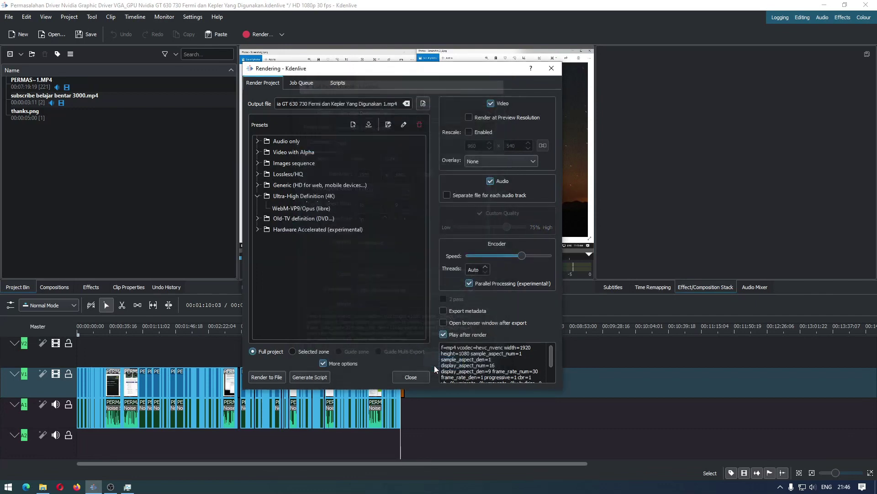
- Render the full project to file with the edited custom preset and check the CPU load in Task Manager
{"action": "left_click", "coordinate": [279, 377]}
{"action": "key", "text": "Return"}
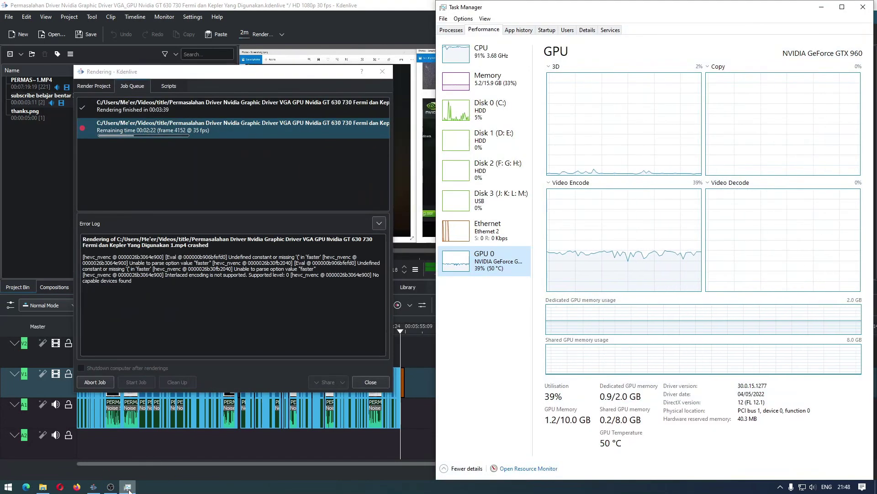
{"action": "left_click", "coordinate": [484, 52]}
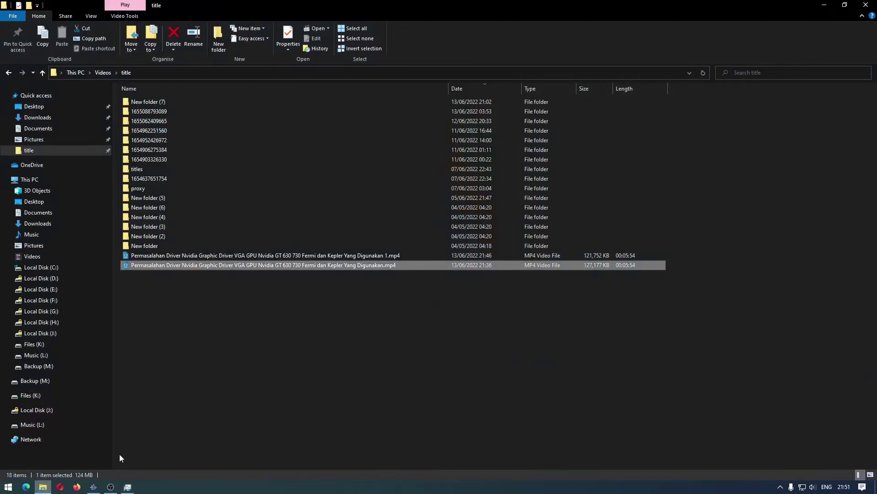
- Switch from File Explorer to Kdenlive and compare the parameters of the MP4-H265 (HEVC) and MP4-H265 (HEVC) 1 presets
{"action": "left_click_drag", "start_coordinate": [303, 322], "coordinate": [397, 305]}
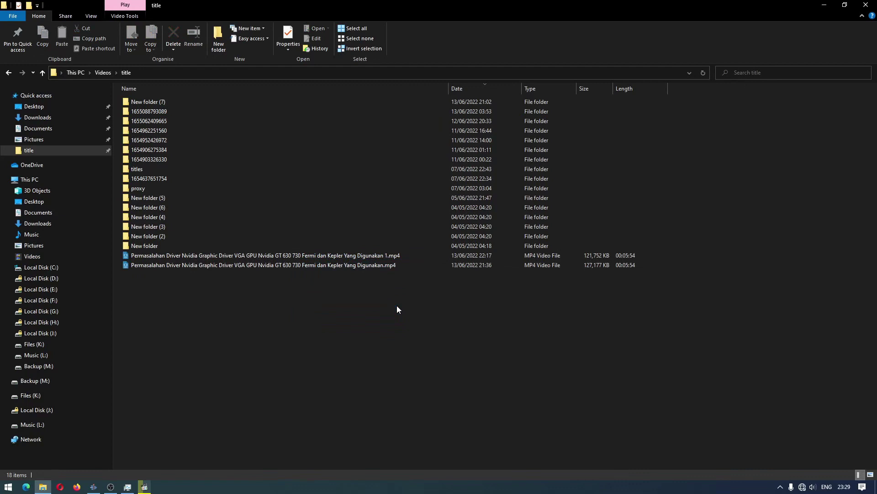
{"action": "left_click", "coordinate": [95, 487]}
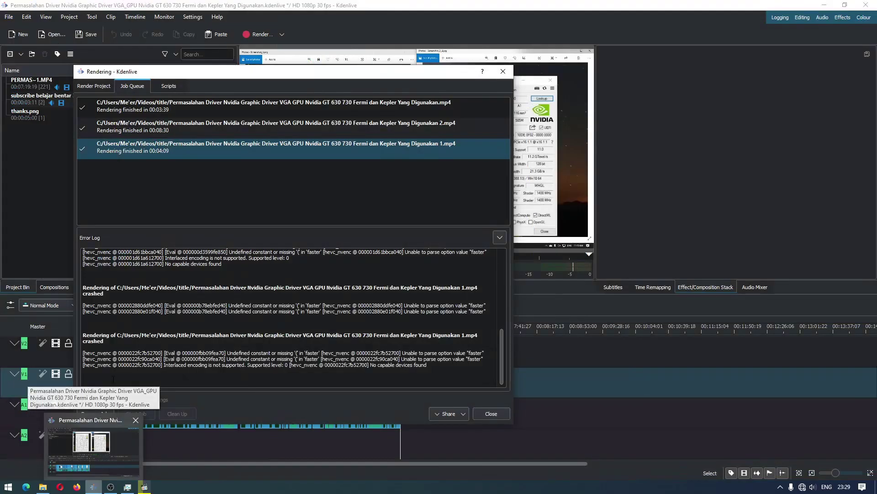
{"action": "left_click", "coordinate": [94, 85]}
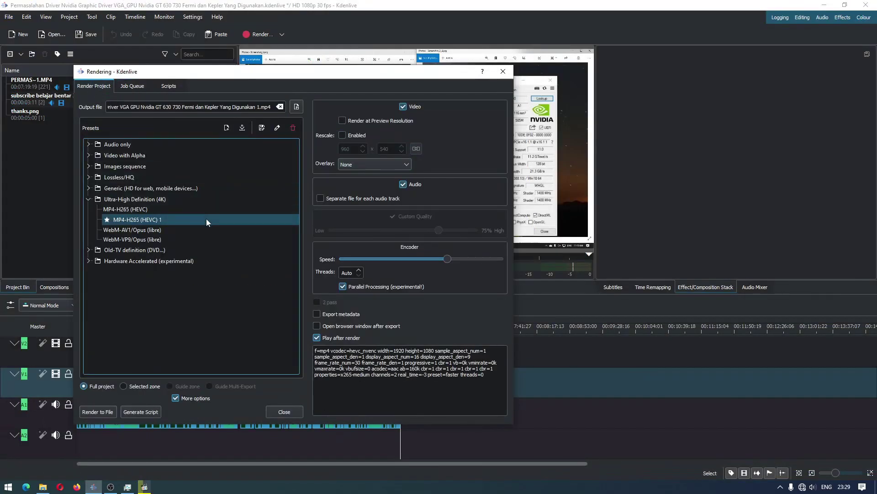
{"action": "key", "text": "Up"}
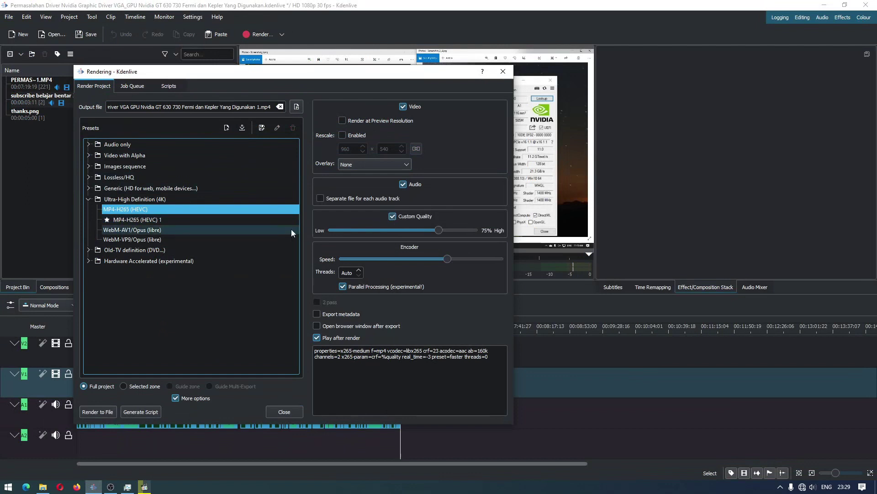
{"action": "left_click", "coordinate": [255, 219]}
{"action": "left_click", "coordinate": [252, 209]}
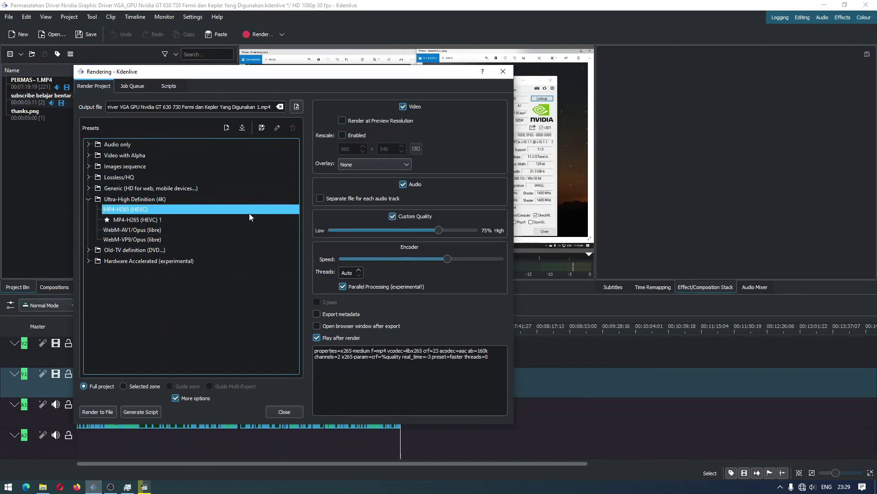
{"action": "left_click", "coordinate": [245, 218]}
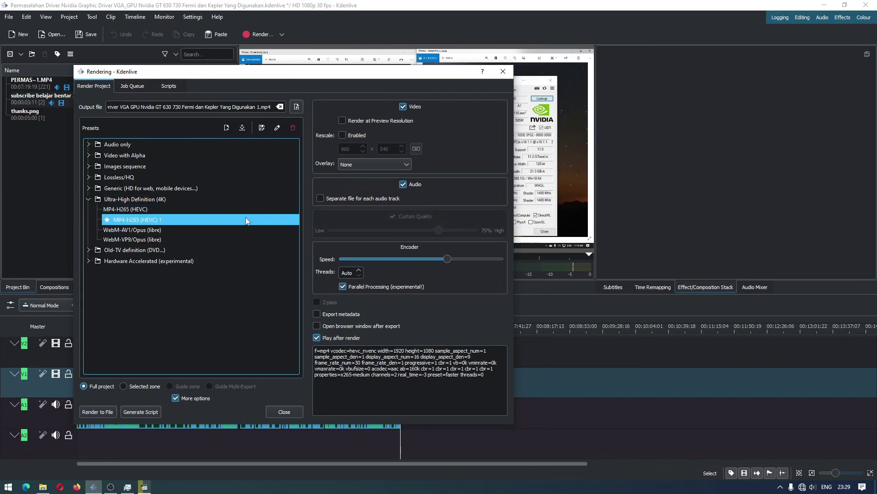
- Set the MP4-H265 (HEVC) 1 preset's rate control to VBR – Variable Bitrate and save it over the existing preset
{"action": "left_click", "coordinate": [261, 128]}
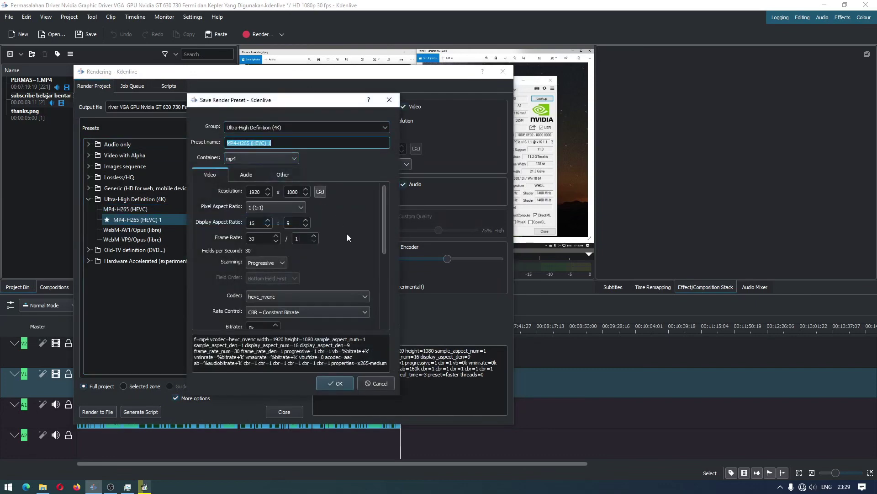
{"action": "scroll", "coordinate": [347, 237], "scroll_direction": "down", "scroll_amount": 1}
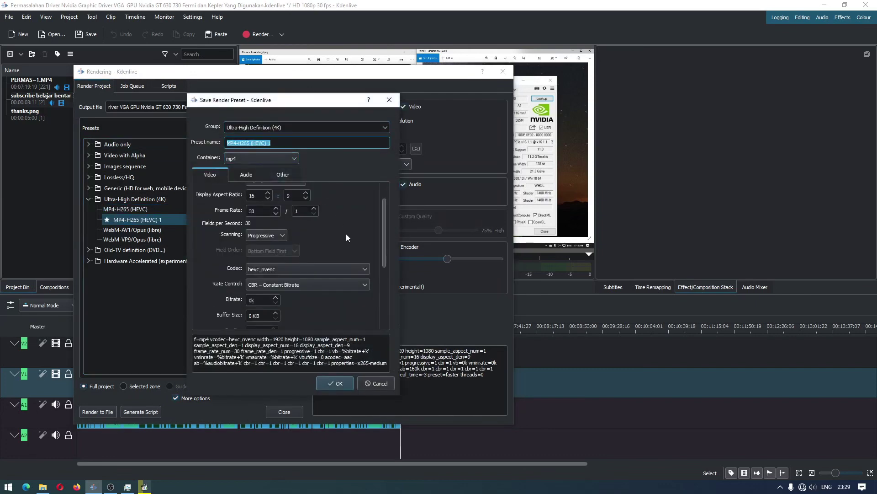
{"action": "left_click", "coordinate": [328, 285]}
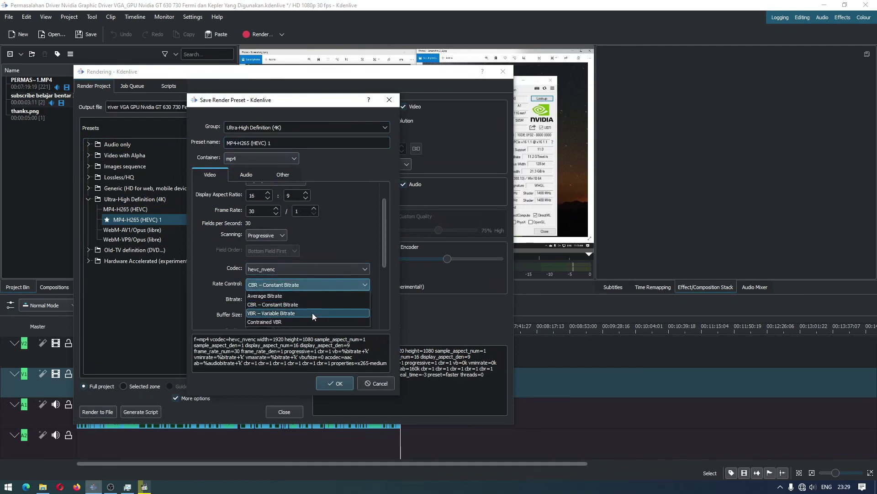
{"action": "left_click", "coordinate": [312, 312]}
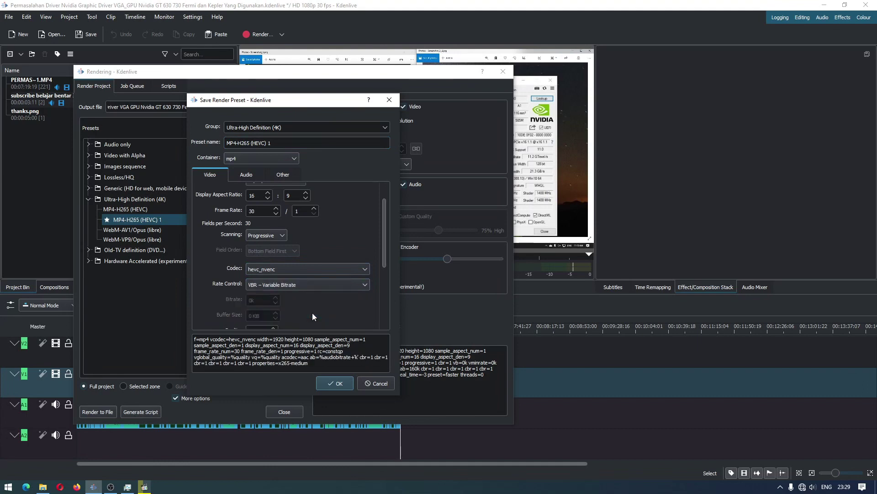
{"action": "left_click", "coordinate": [333, 383]}
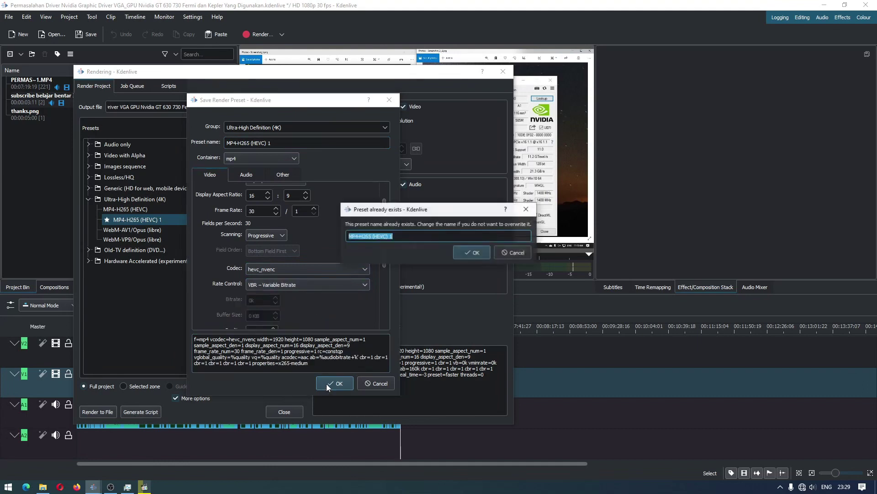
{"action": "left_click", "coordinate": [486, 253]}
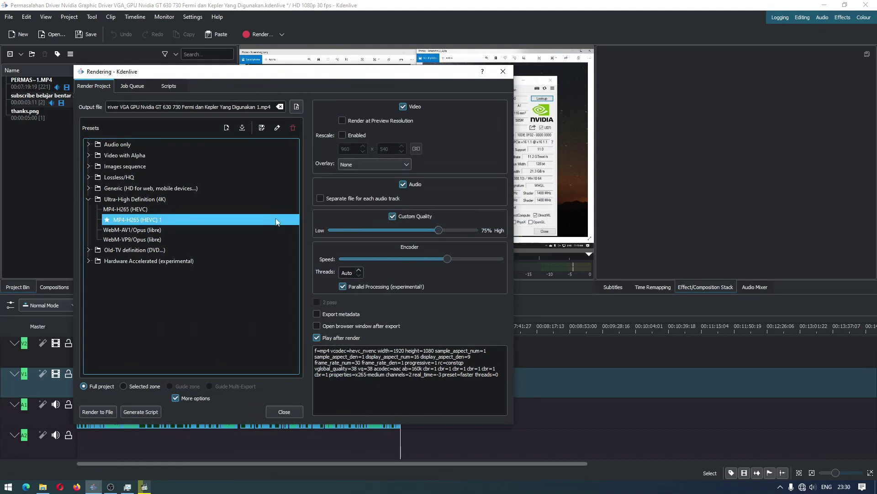
- Decline overwriting the existing file, change the number ending the output file name to 2 and render the full project
{"action": "left_click", "coordinate": [99, 412]}
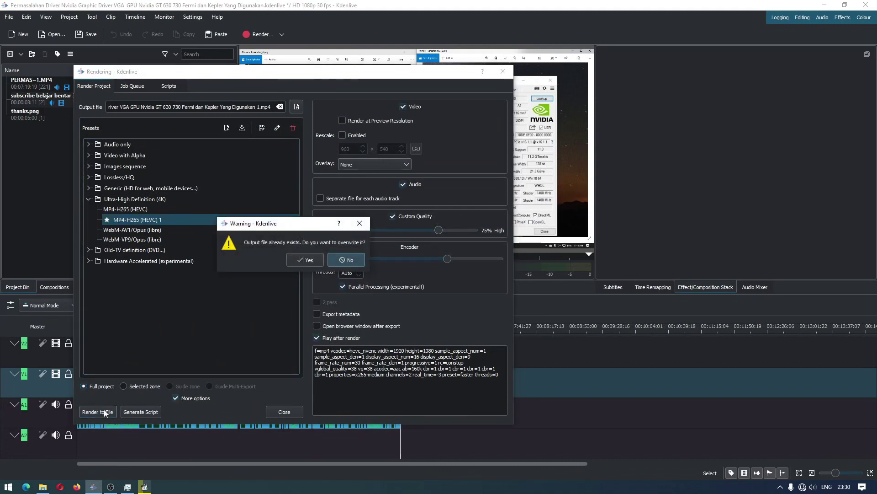
{"action": "left_click", "coordinate": [341, 259]}
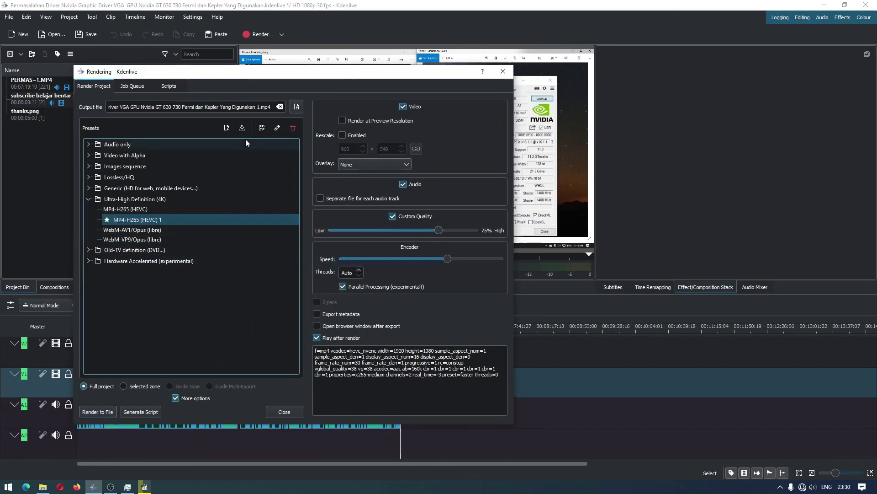
{"action": "key", "text": "Delete"}
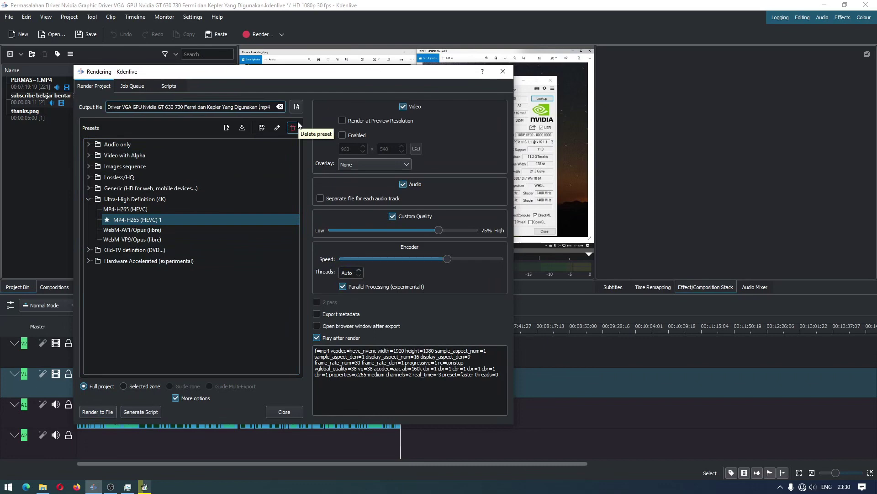
{"action": "type", "text": "2"}
{"action": "left_click", "coordinate": [97, 411]}
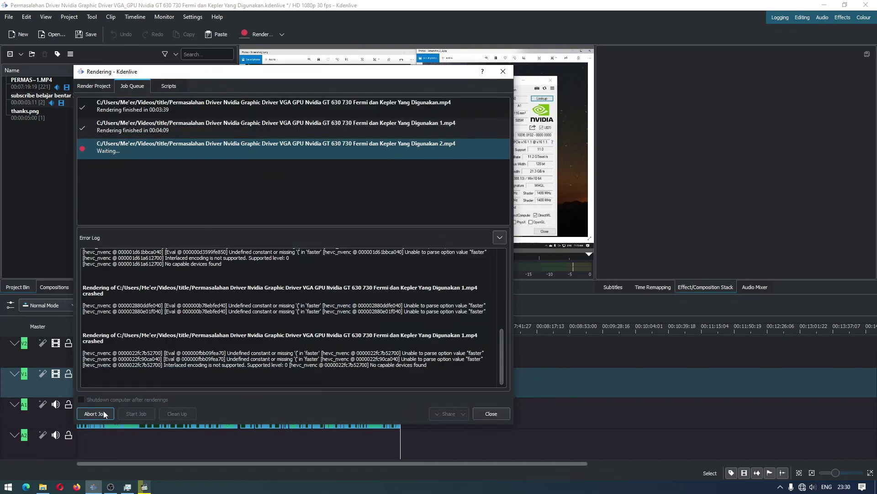
- Check the CPU load in Task Manager, and look up the rendered MP4 files' sizes in File Explorer
{"action": "key", "text": "alt+Tab"}
{"action": "left_click", "coordinate": [478, 64]}
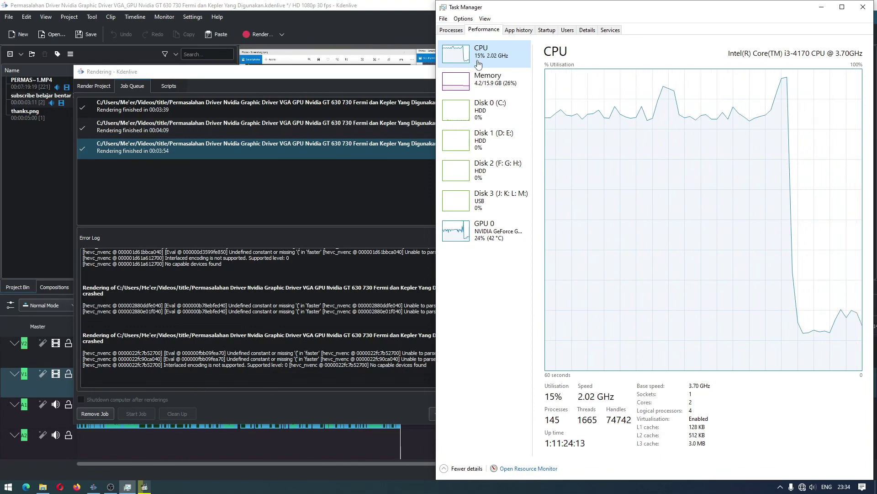
{"action": "left_click", "coordinate": [43, 487]}
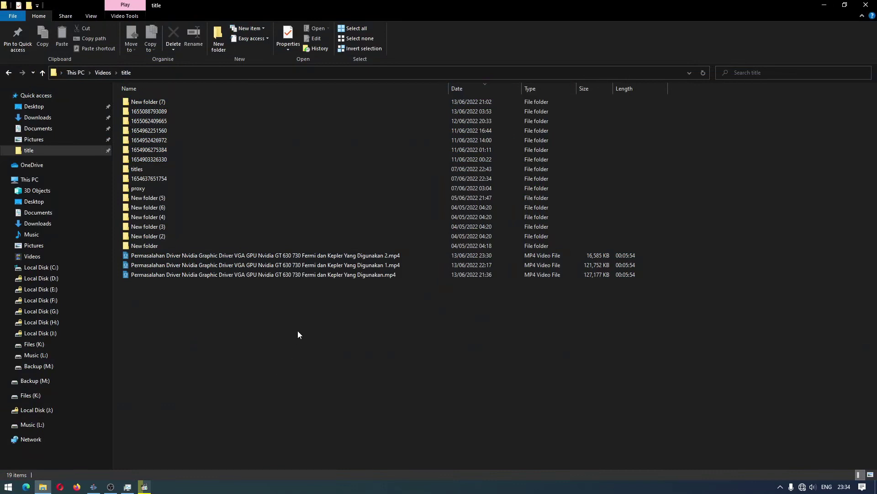
{"action": "left_click", "coordinate": [364, 276]}
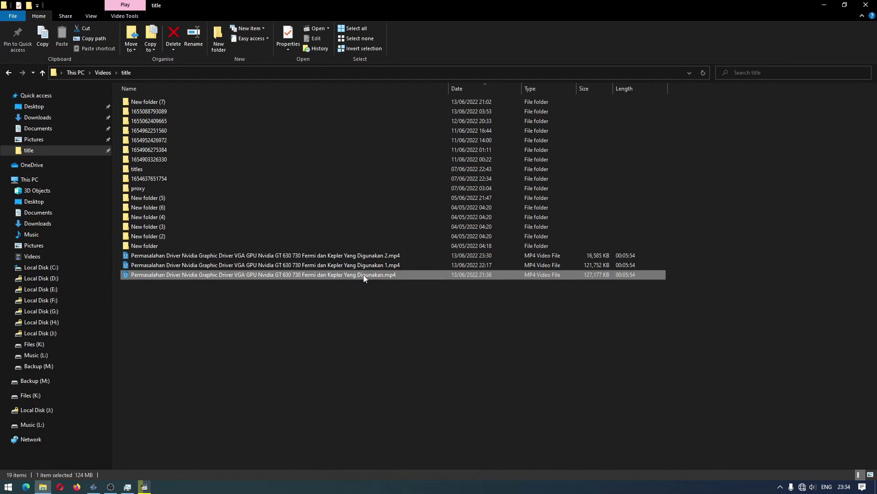
- Switch to Kdenlive and view the Hardware Accelerated (experimental) render presets alongside the rendered files in File Explorer
{"action": "left_click", "coordinate": [93, 487]}
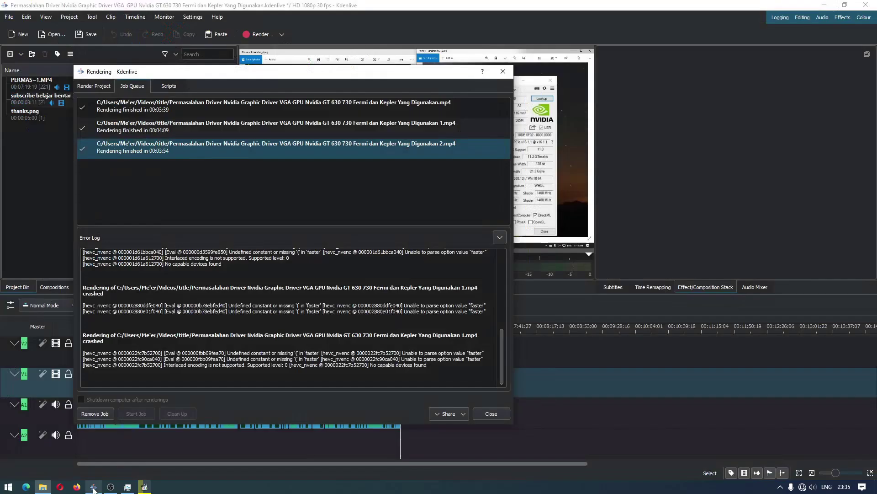
{"action": "left_click", "coordinate": [110, 88]}
{"action": "left_click", "coordinate": [114, 265]}
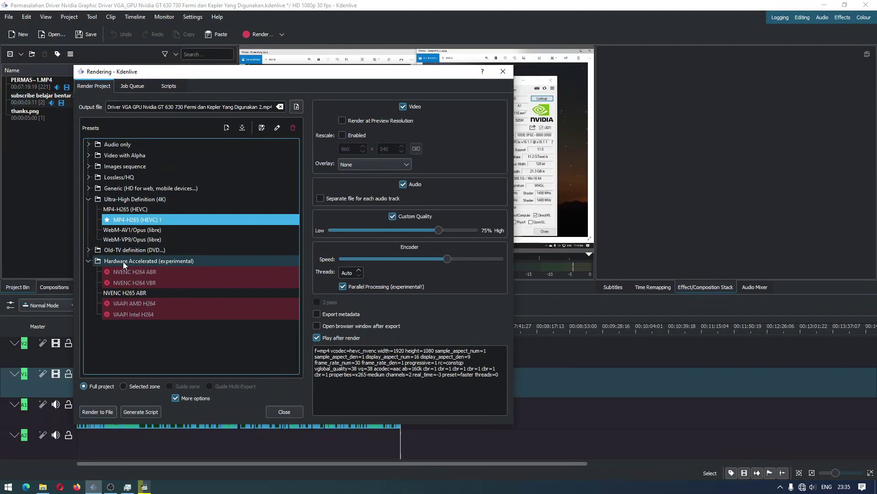
{"action": "left_click", "coordinate": [43, 486]}
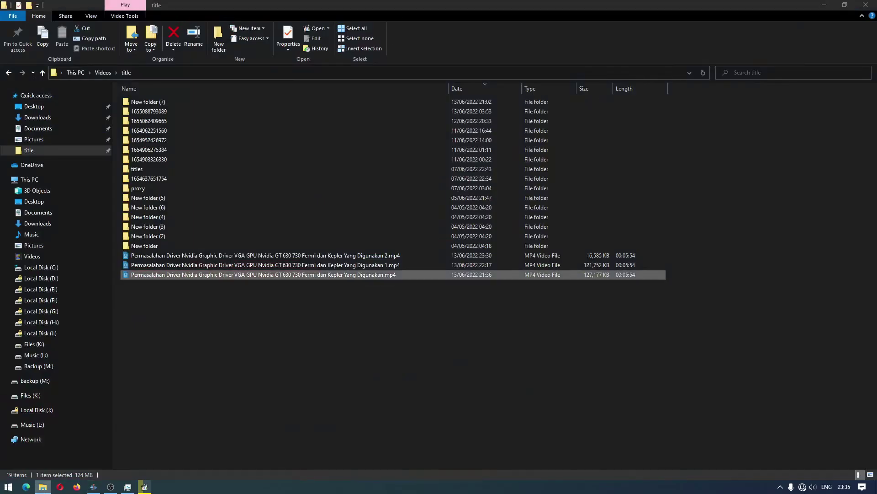
{"action": "key", "text": "alt+Tab"}
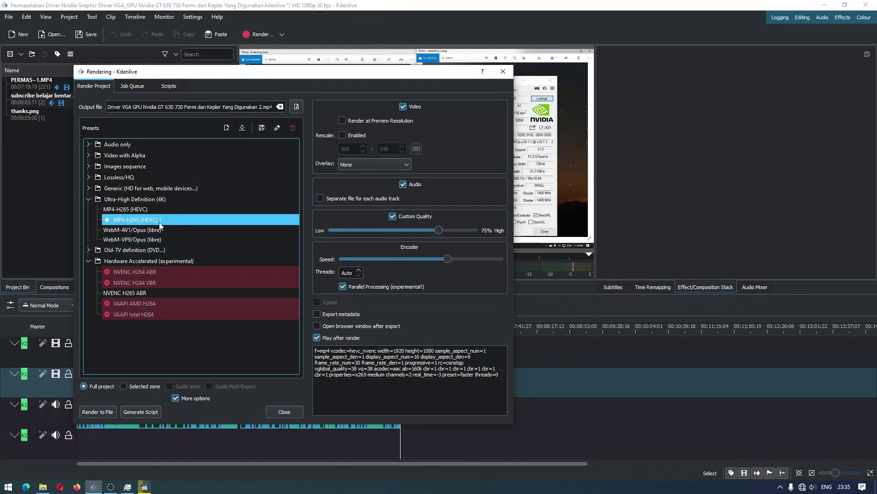
- Compare the parameters of the MP4-H265 (HEVC) and MP4-H265 (HEVC) 1 presets, referring to the rendered files in File Explorer
{"action": "left_click", "coordinate": [159, 210]}
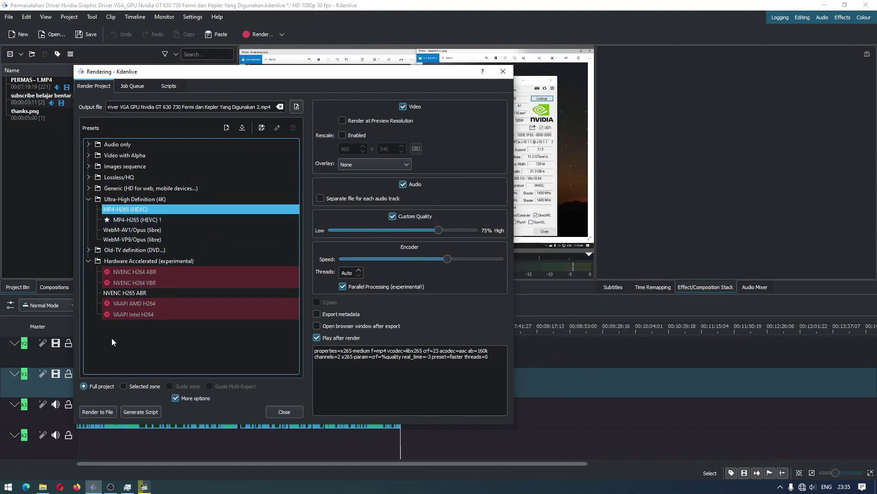
{"action": "key", "text": "alt+Tab"}
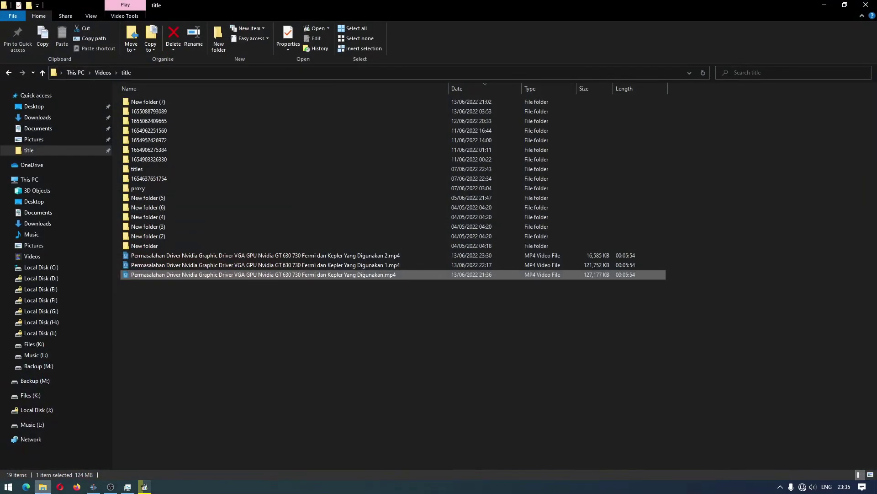
{"action": "key", "text": "alt+Tab"}
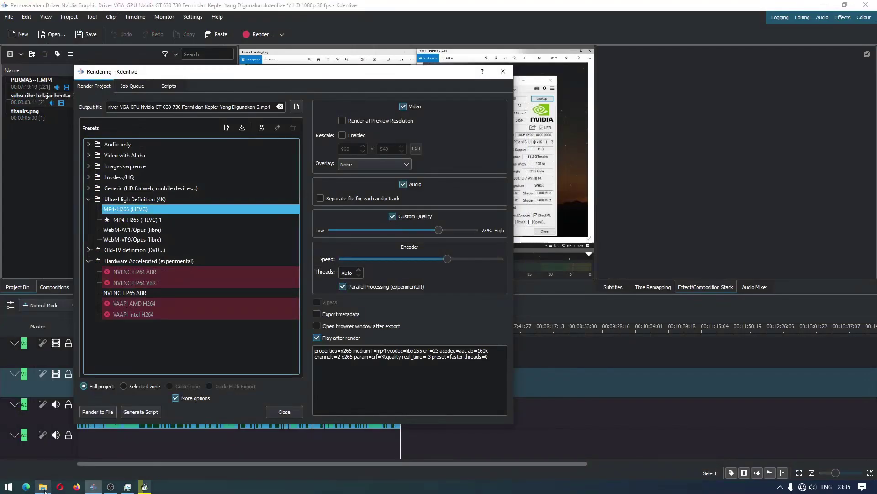
{"action": "left_click", "coordinate": [174, 221]}
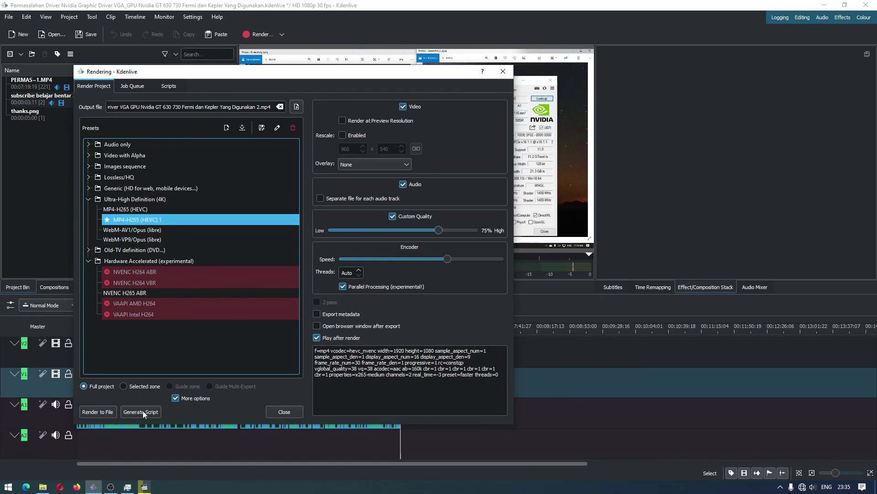
- Switch to File Explorer and check the video bitrate details of the unnumbered rendered MP4 file
{"action": "left_click", "coordinate": [42, 487]}
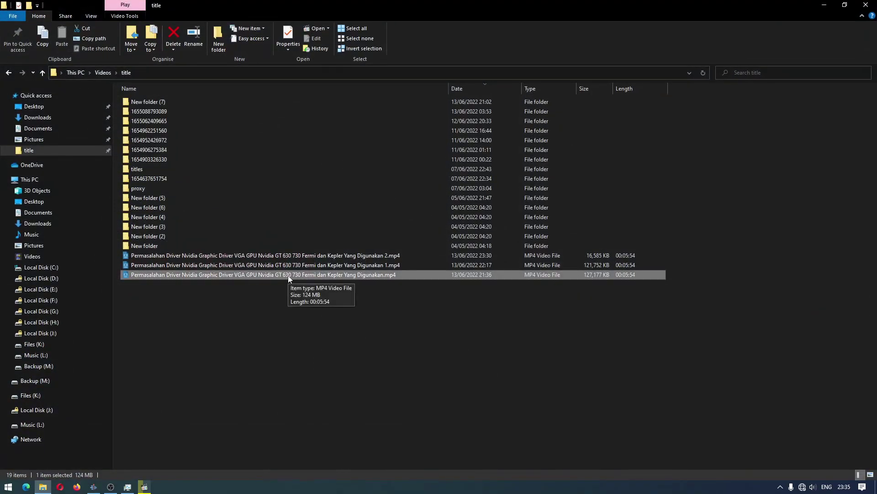
{"action": "right_click", "coordinate": [288, 275]}
{"action": "left_click", "coordinate": [311, 470]}
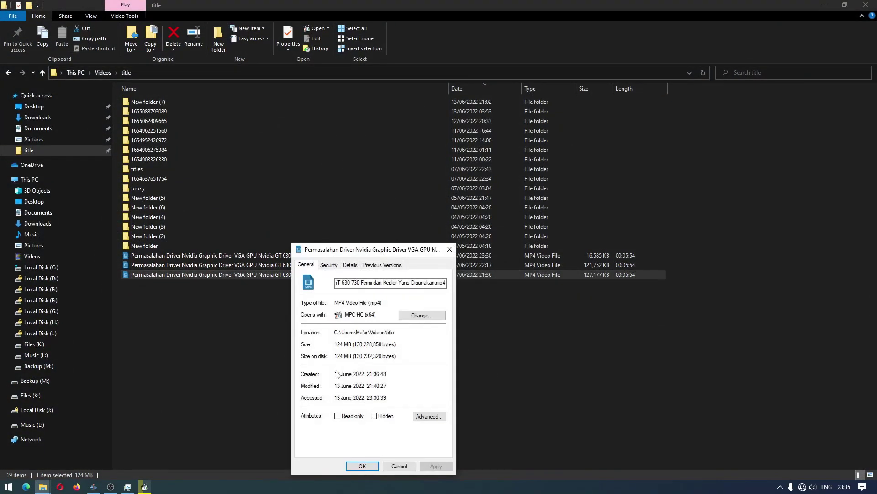
{"action": "left_click", "coordinate": [350, 265]}
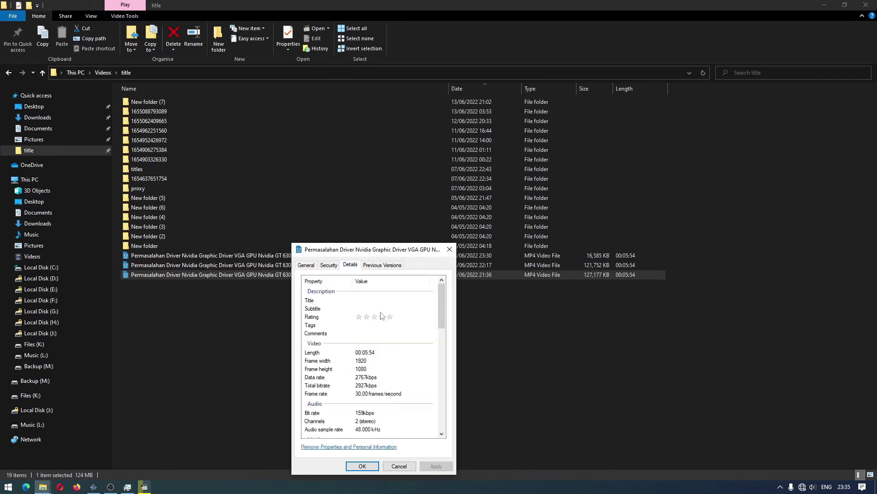
{"action": "left_click", "coordinate": [399, 465]}
- Check the video bitrate details in the properties of the rendered MP4 file ending in 1
{"action": "double_click", "coordinate": [326, 265]}
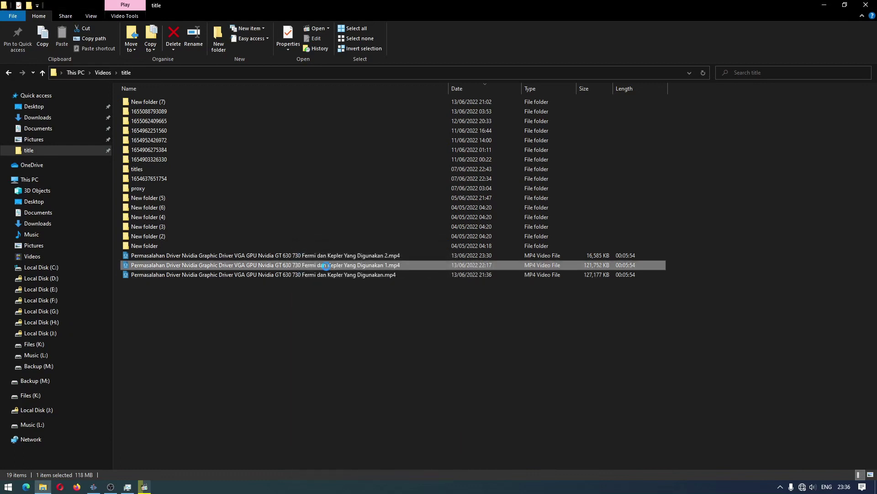
{"action": "right_click", "coordinate": [326, 265]}
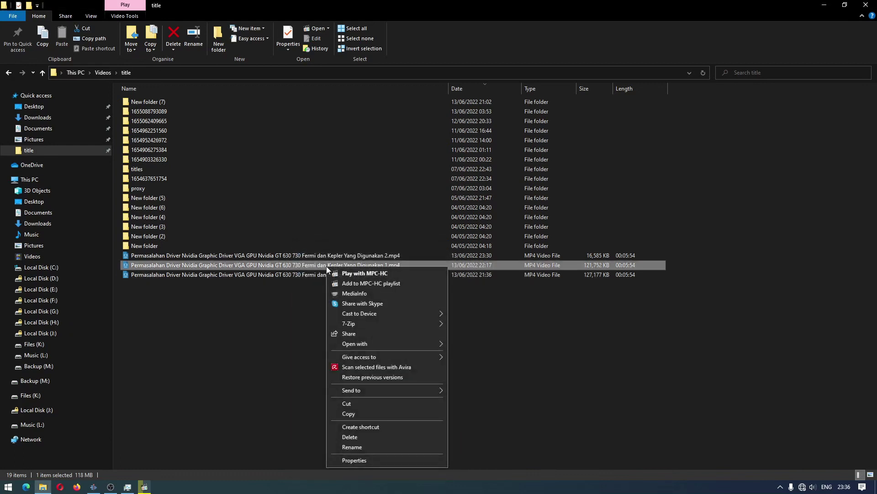
{"action": "left_click", "coordinate": [365, 457]}
{"action": "left_click", "coordinate": [388, 264]}
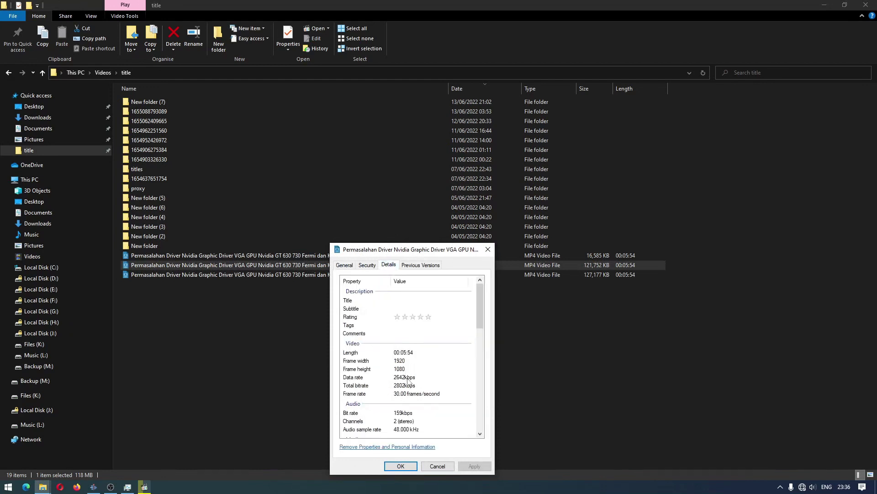
{"action": "left_click", "coordinate": [437, 466]}
- Check the video bitrate details in the properties of the rendered MP4 file ending in 2
{"action": "left_click", "coordinate": [354, 257]}
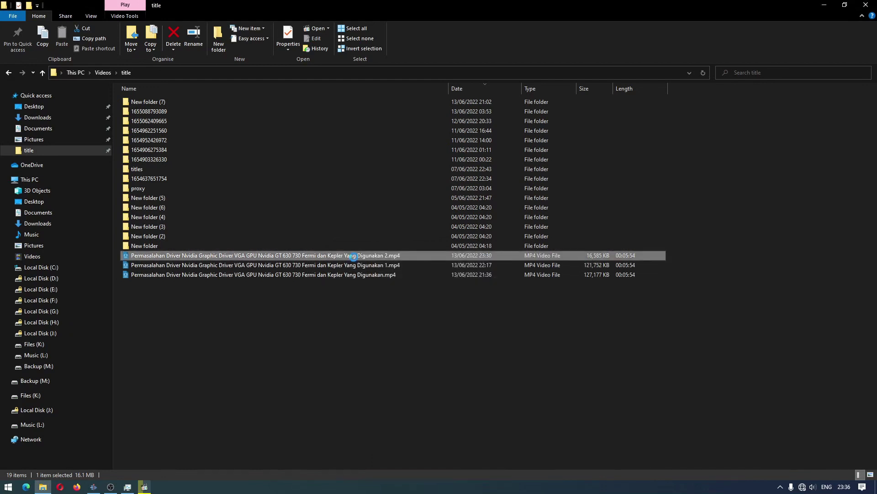
{"action": "right_click", "coordinate": [354, 257]}
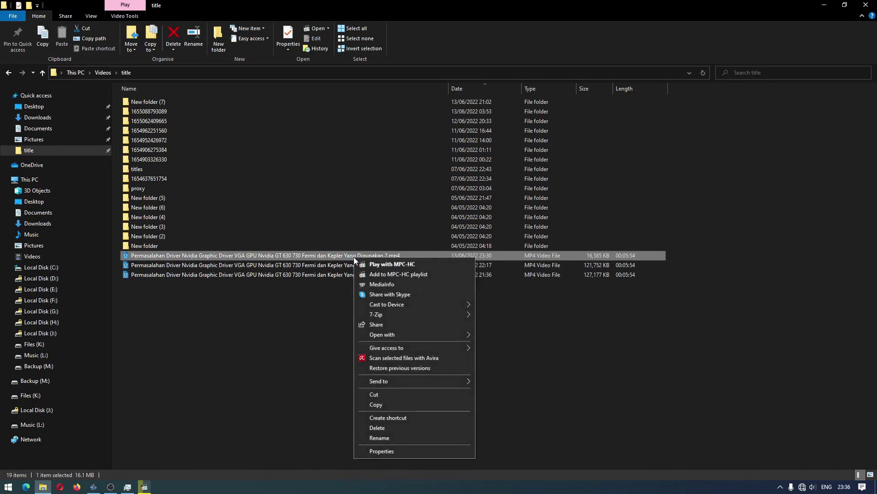
{"action": "left_click", "coordinate": [390, 454]}
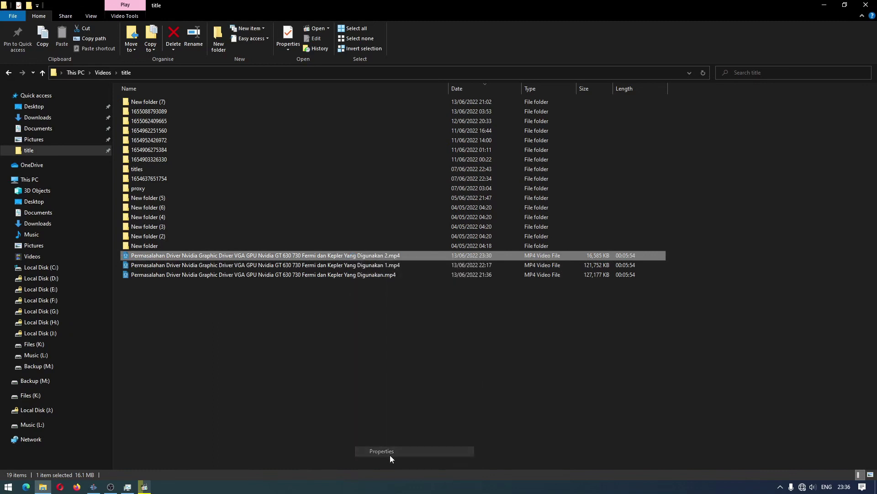
{"action": "left_click", "coordinate": [417, 266]}
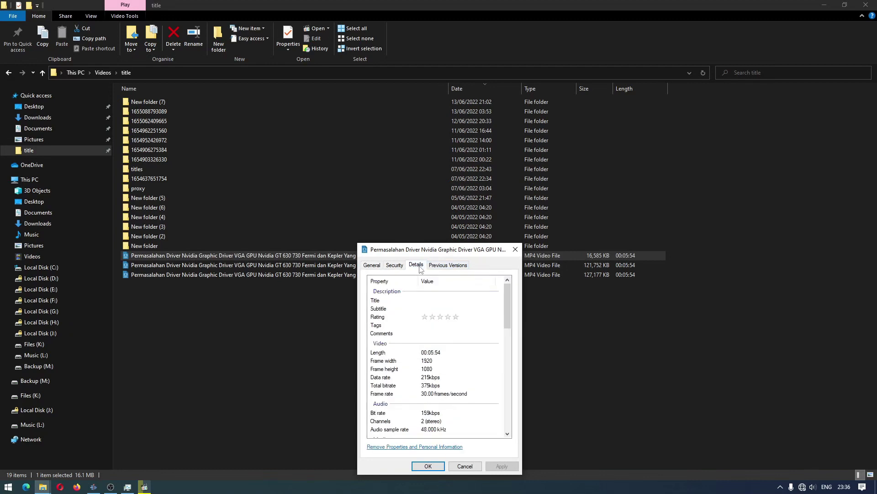